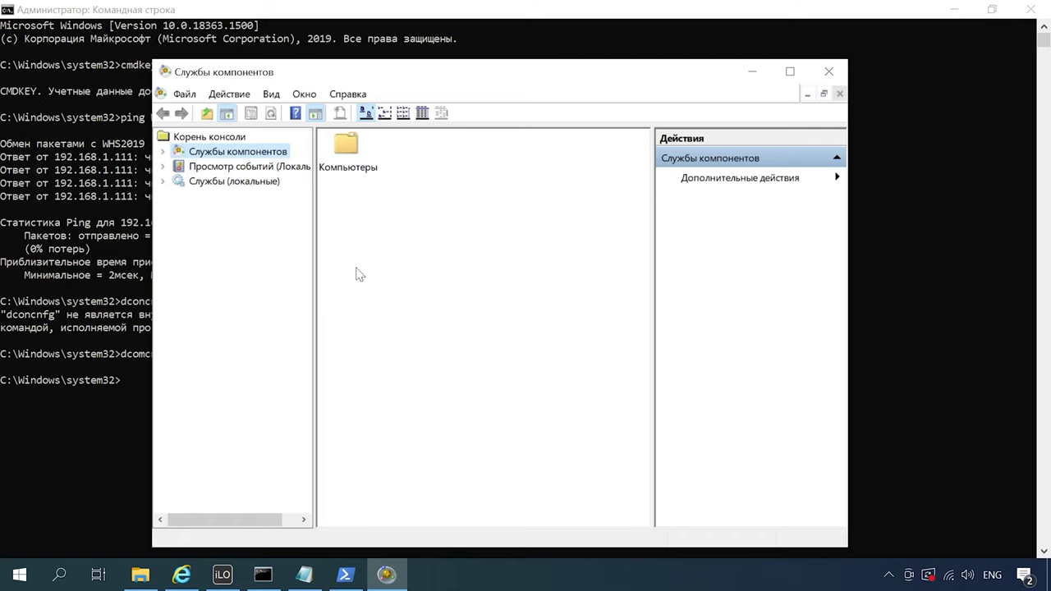
- Open the COM security settings (Безопасность COM) in the properties of Мой компьютер in the maximized Службы компонентов window
left_click(790, 72)
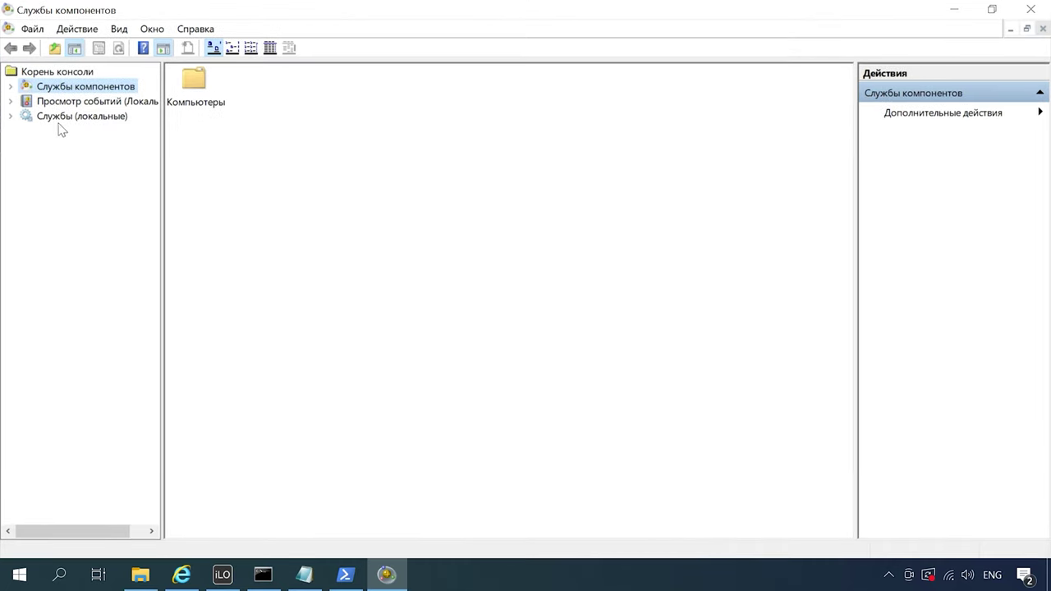
left_click(10, 86)
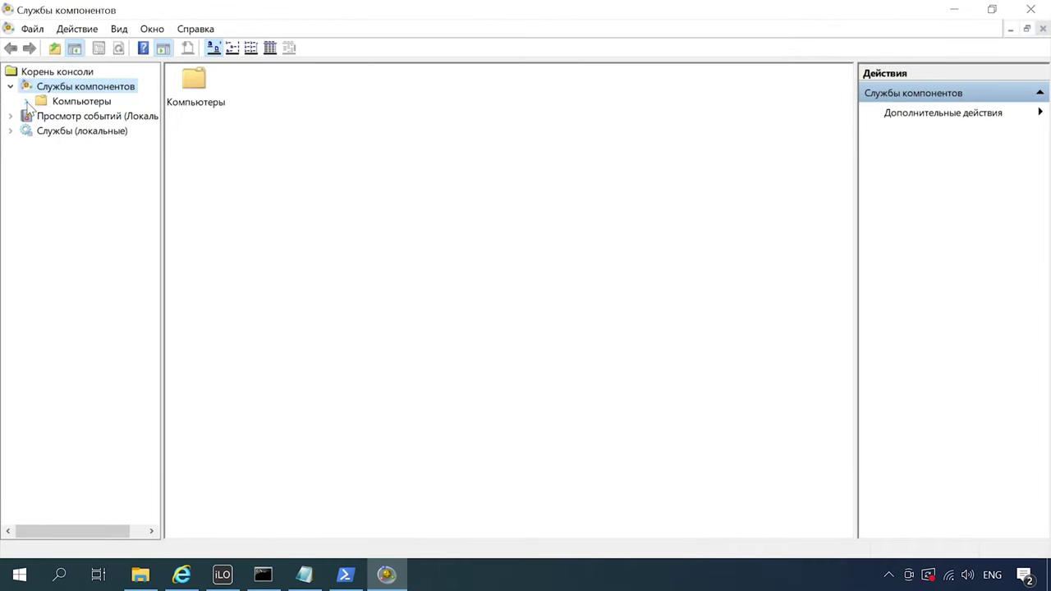
left_click(26, 101)
left_click(76, 120)
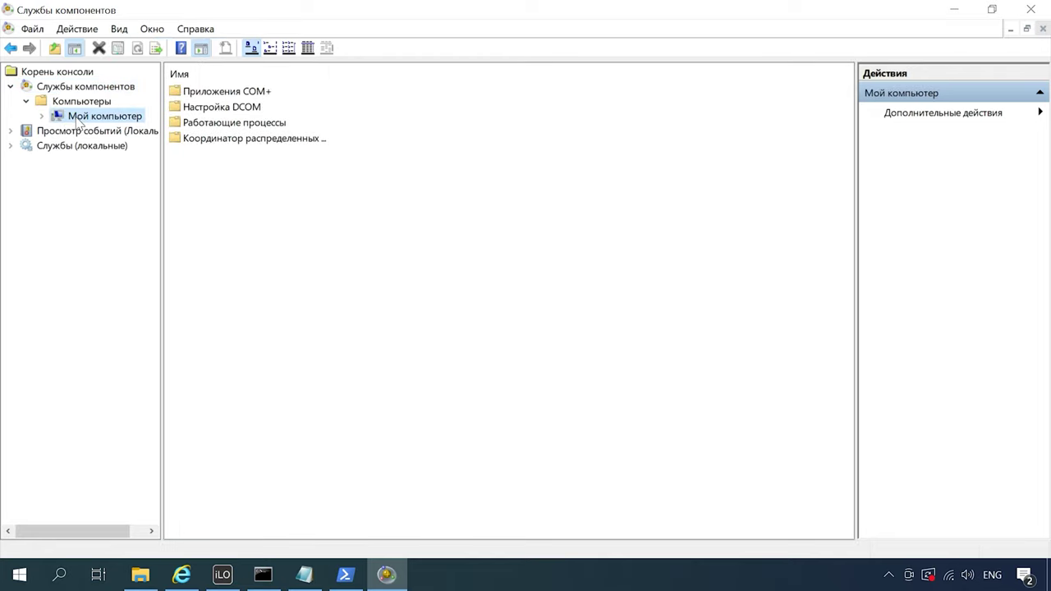
right_click(90, 124)
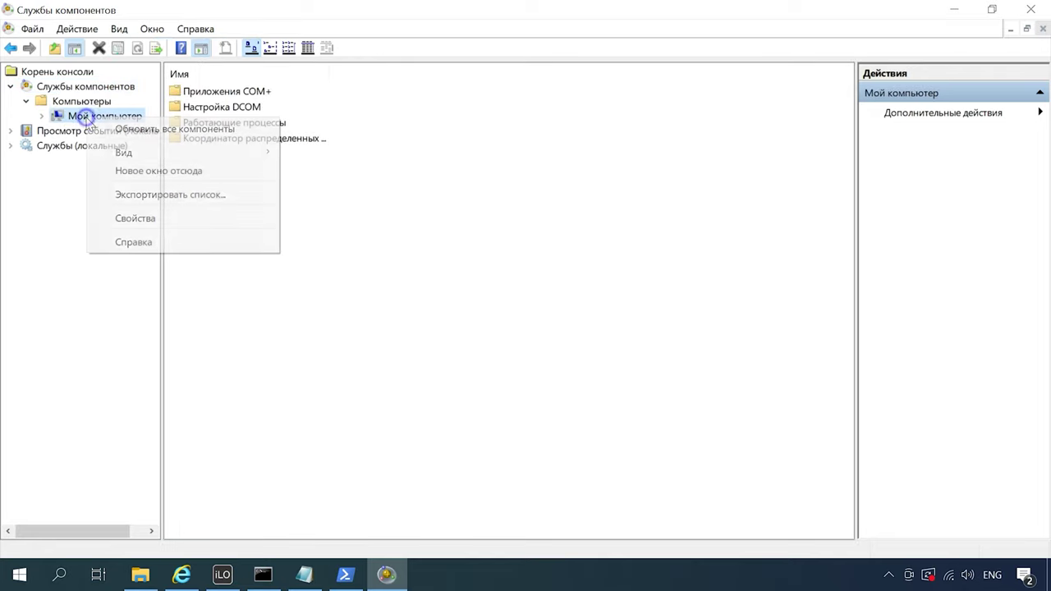
left_click(135, 219)
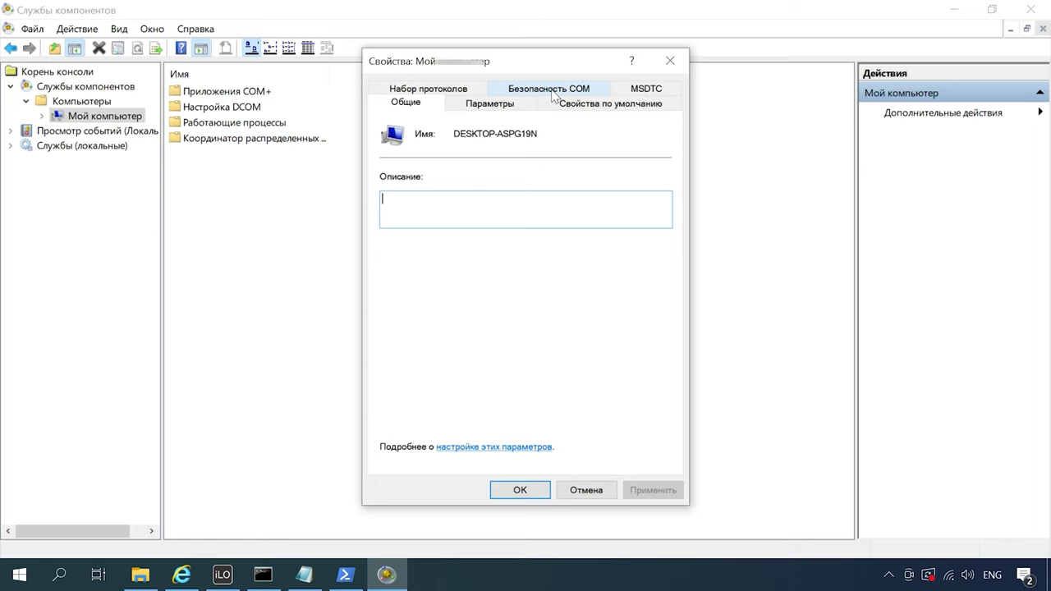
left_click(578, 90)
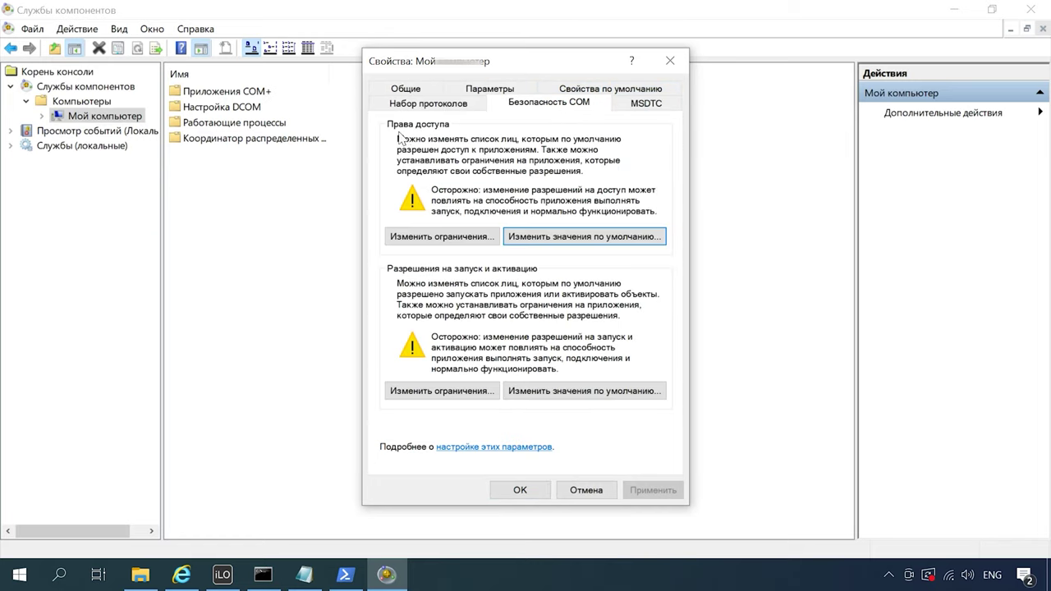
- Allow remote access (Удаленный доступ) for АНОНИМНЫЙ ВХОД in the access permission limits and save the computer properties
left_click(460, 244)
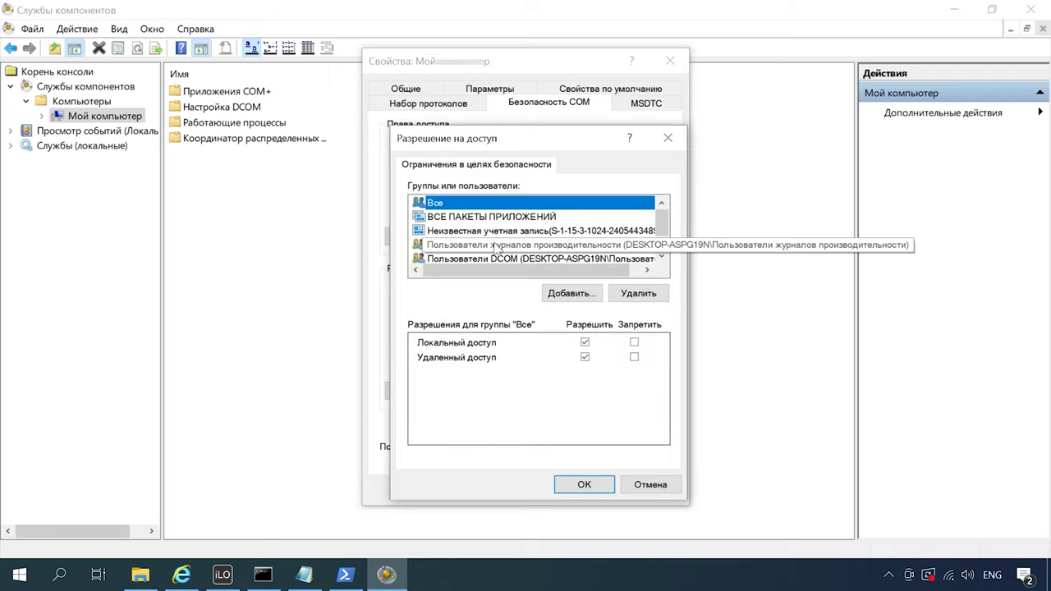
left_click_drag(667, 228, 663, 250)
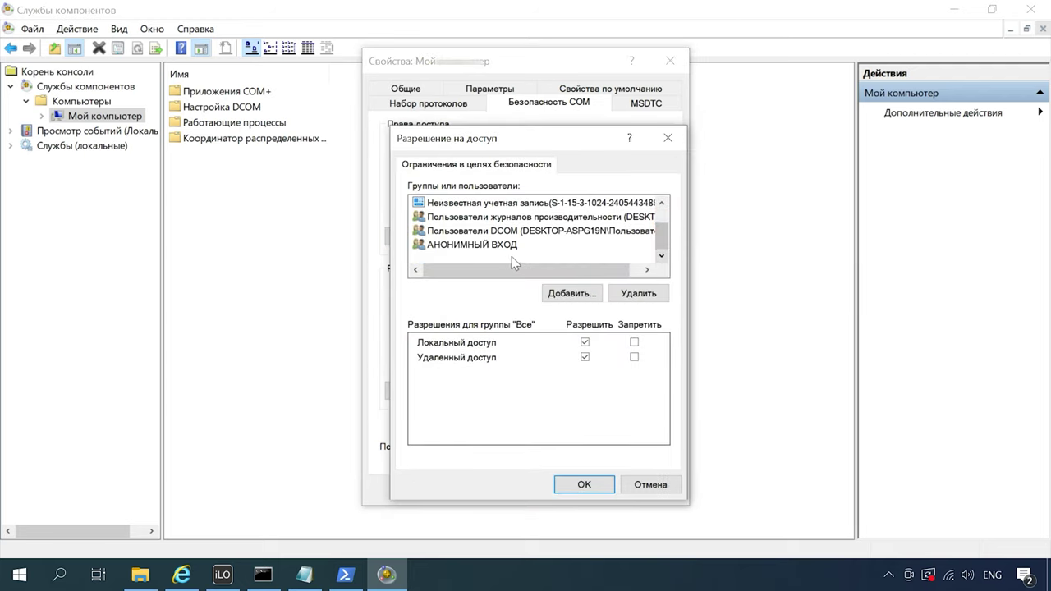
left_click(474, 245)
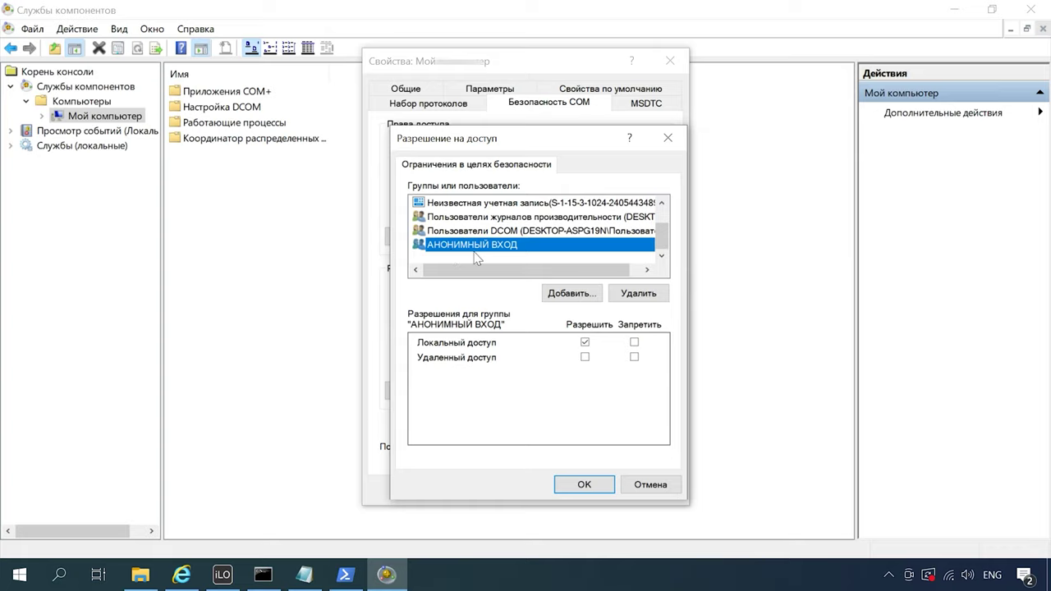
left_click(586, 358)
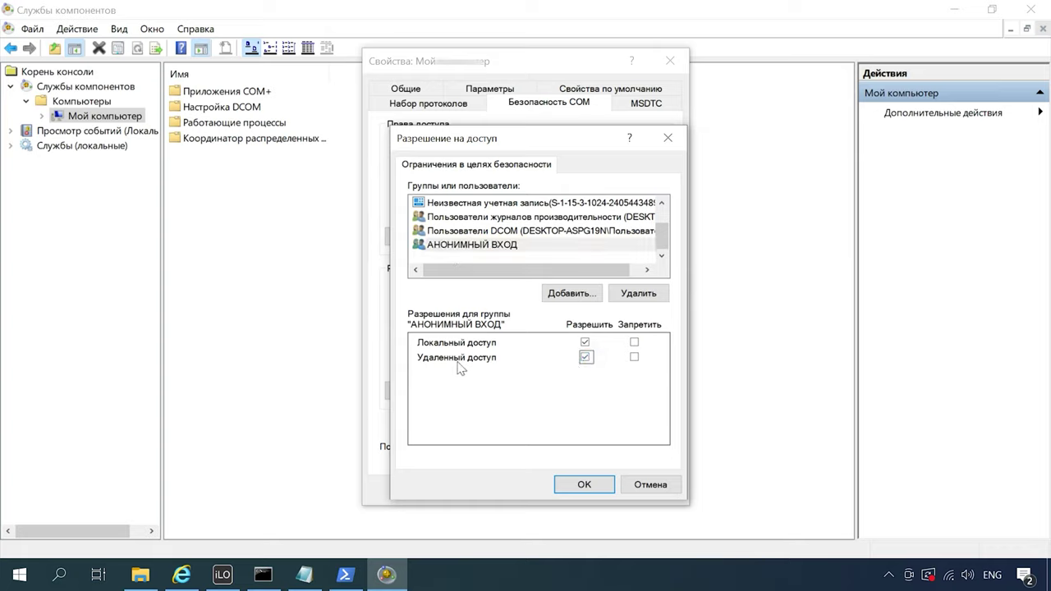
left_click(593, 486)
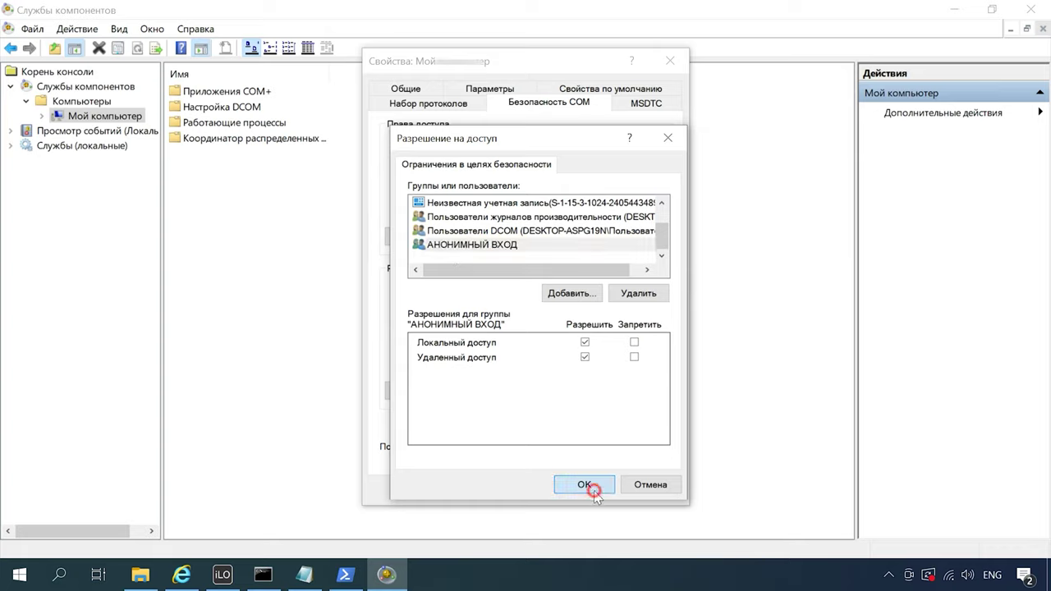
left_click(645, 491)
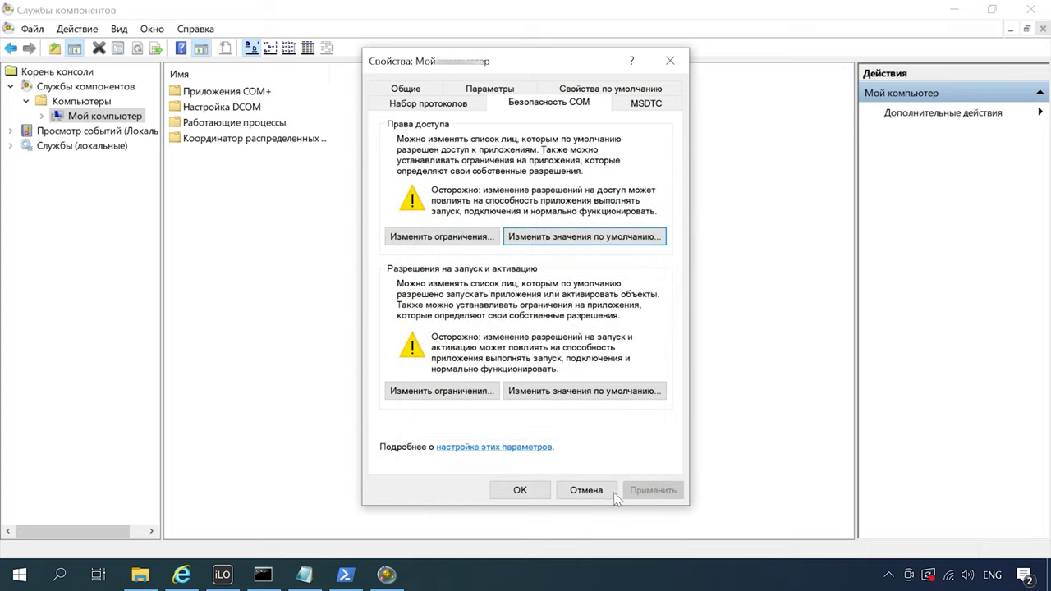
left_click(521, 491)
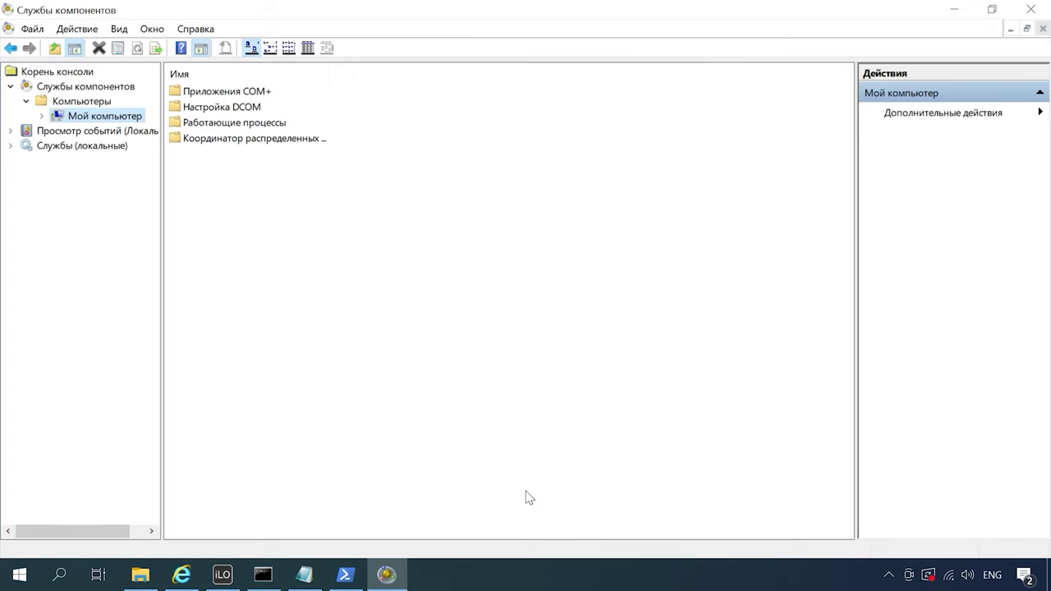
- Open the list for turning Windows components on or off from Программы и компоненты
right_click(18, 575)
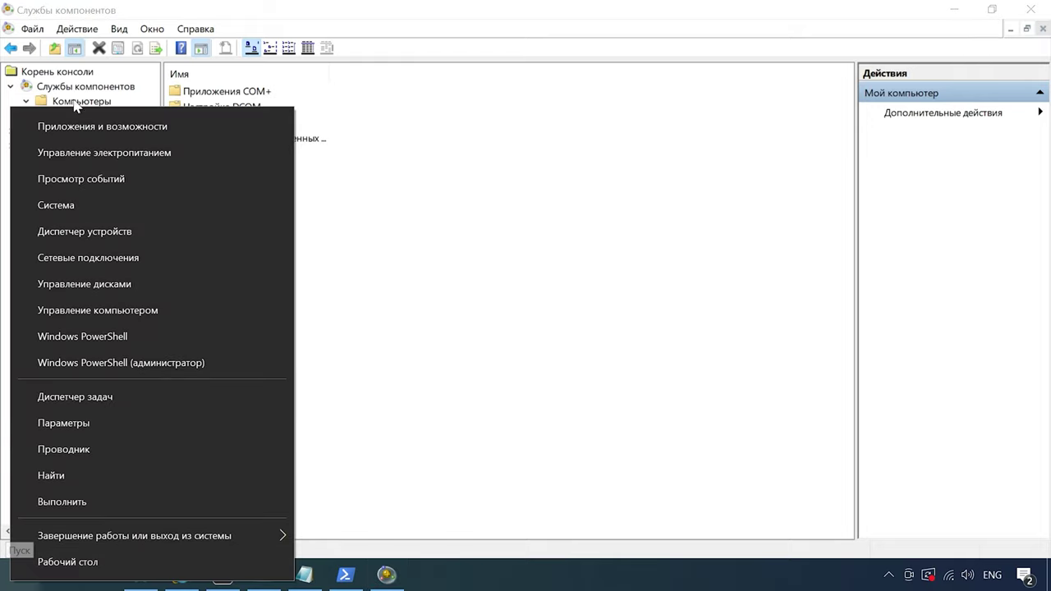
left_click(104, 127)
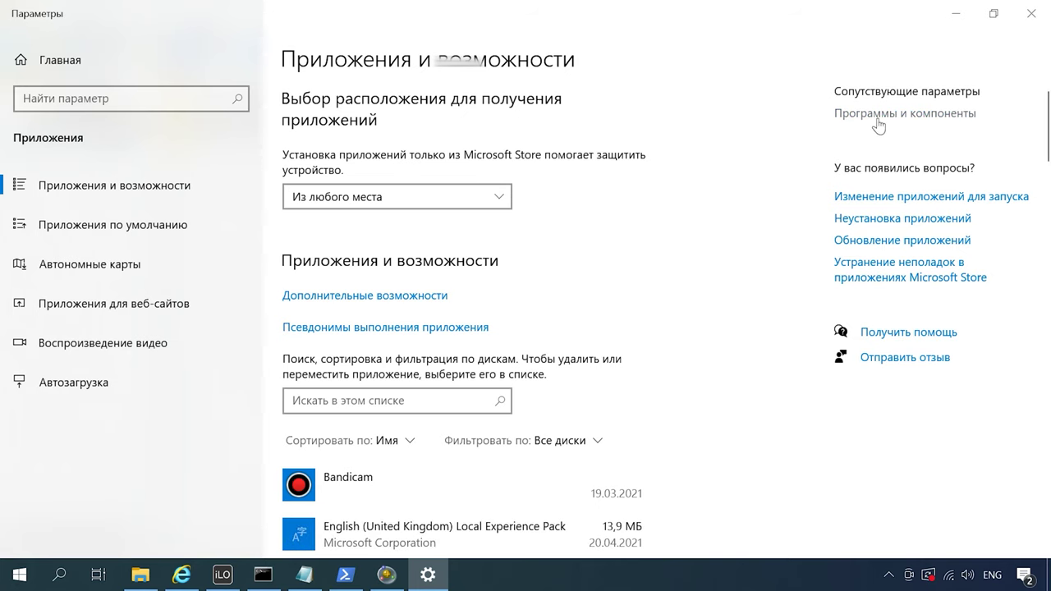
left_click(906, 118)
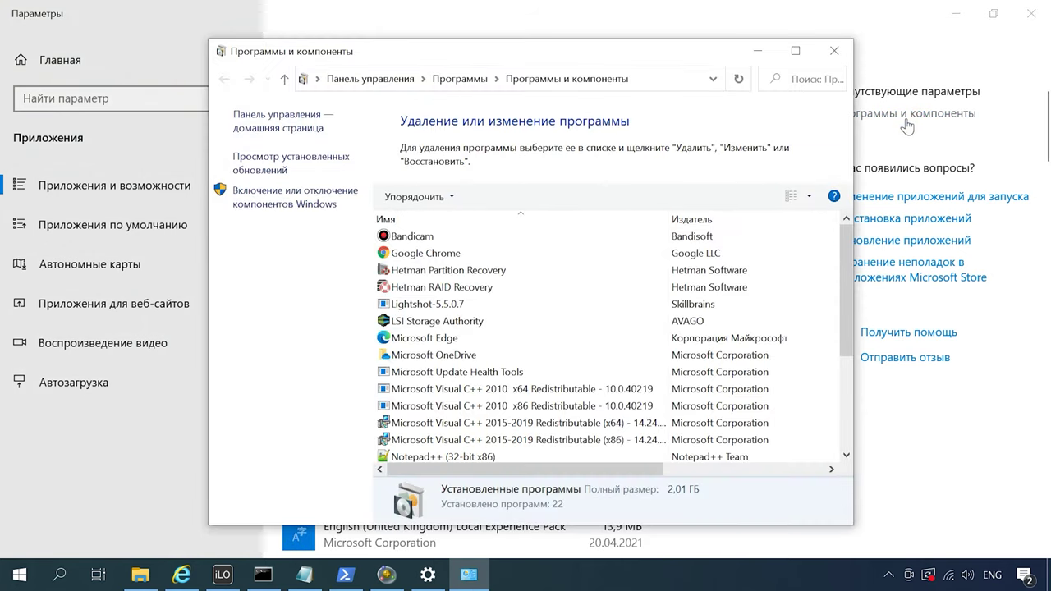
left_click(304, 205)
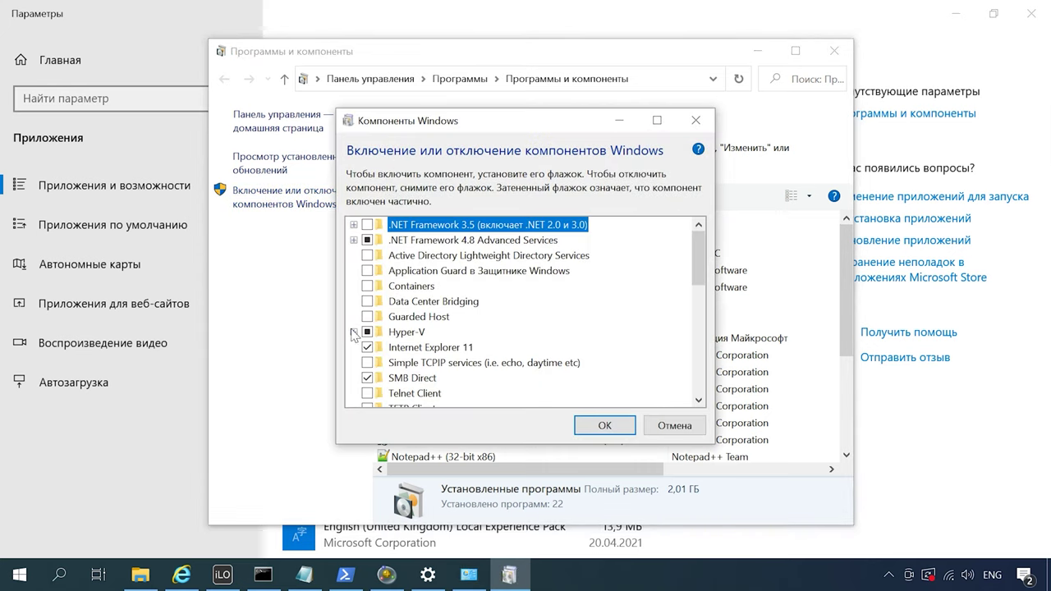
- Enable Средства управления Hyper-V under Hyper-V, apply the change and close the programs and settings windows
left_click(353, 332)
left_click(382, 363)
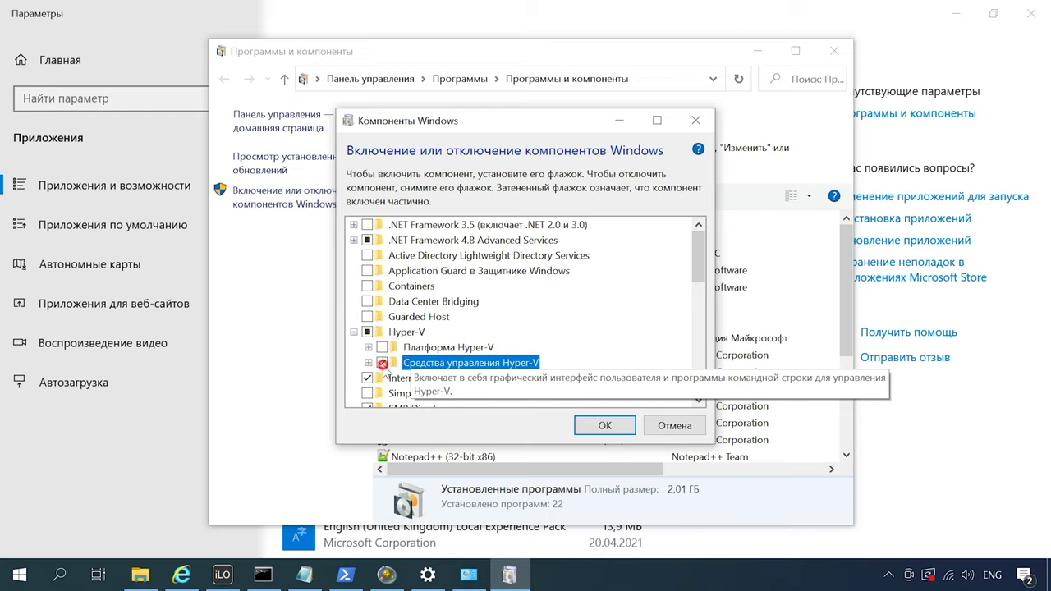
left_click(613, 427)
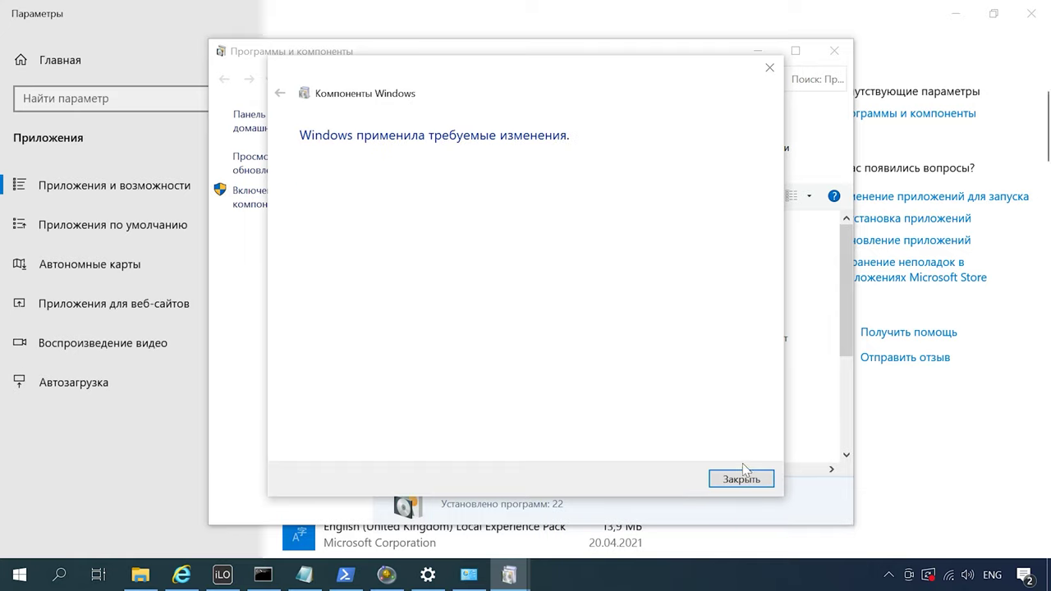
left_click(741, 479)
left_click(835, 51)
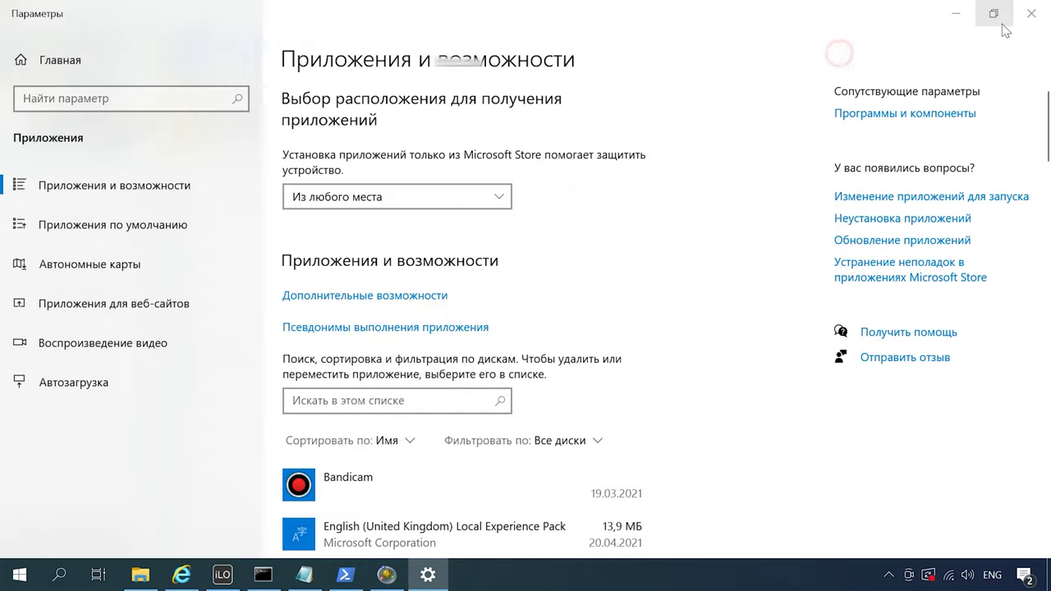
left_click(1031, 13)
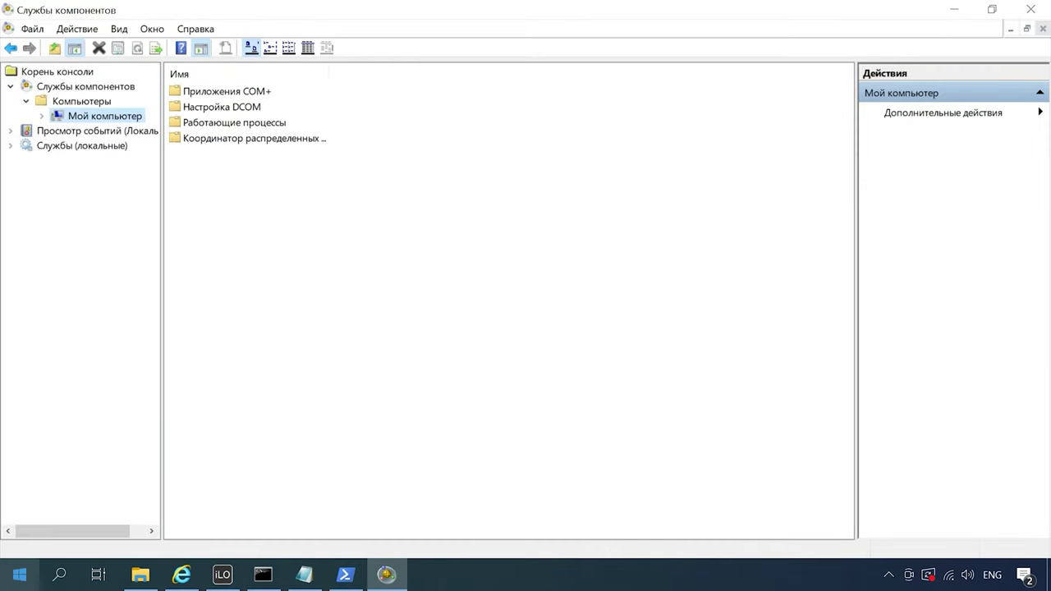
- Launch Диспетчер Hyper-V from the Windows administration tools and maximize its window
left_click(18, 576)
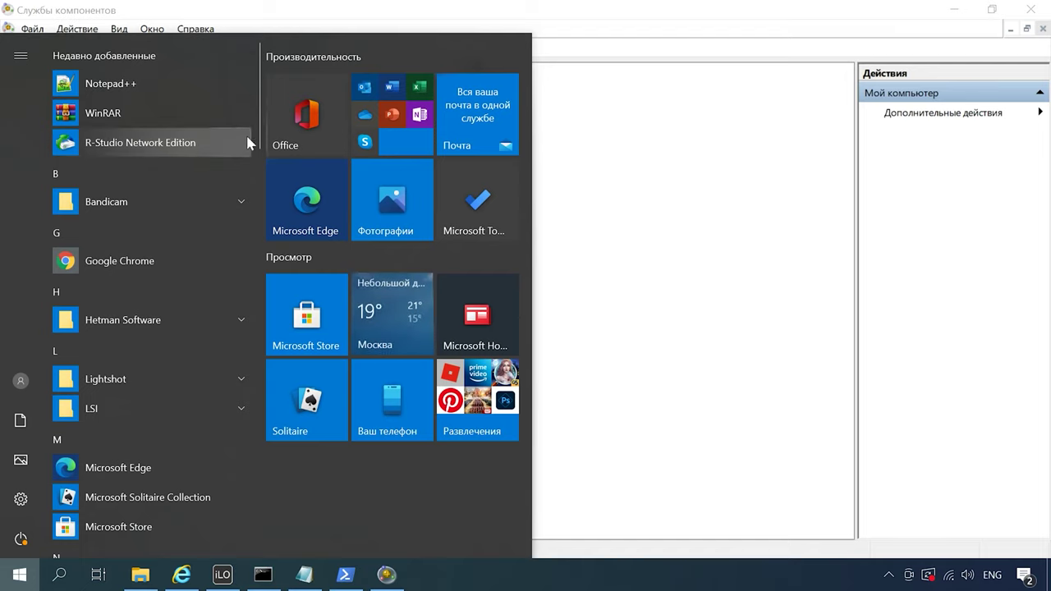
scroll(254, 468, "down", 10)
scroll(254, 468, "down", 10)
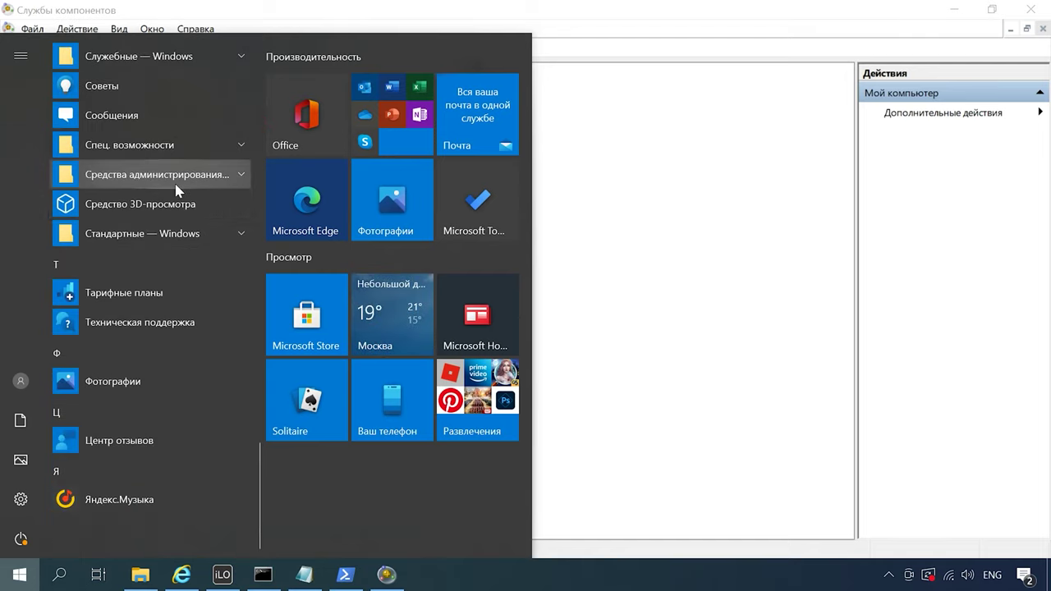
left_click(202, 178)
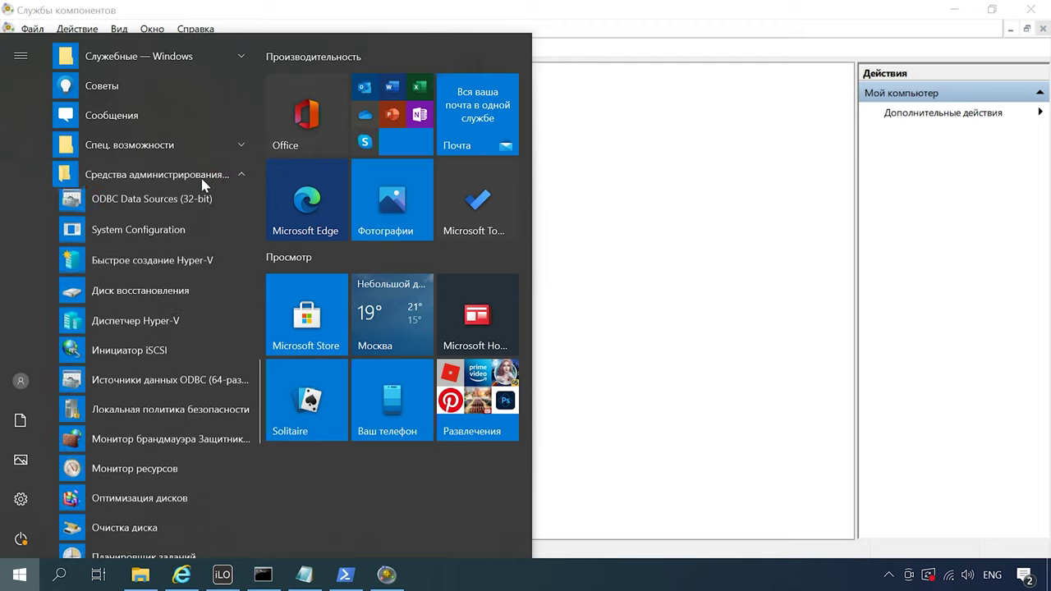
left_click(136, 323)
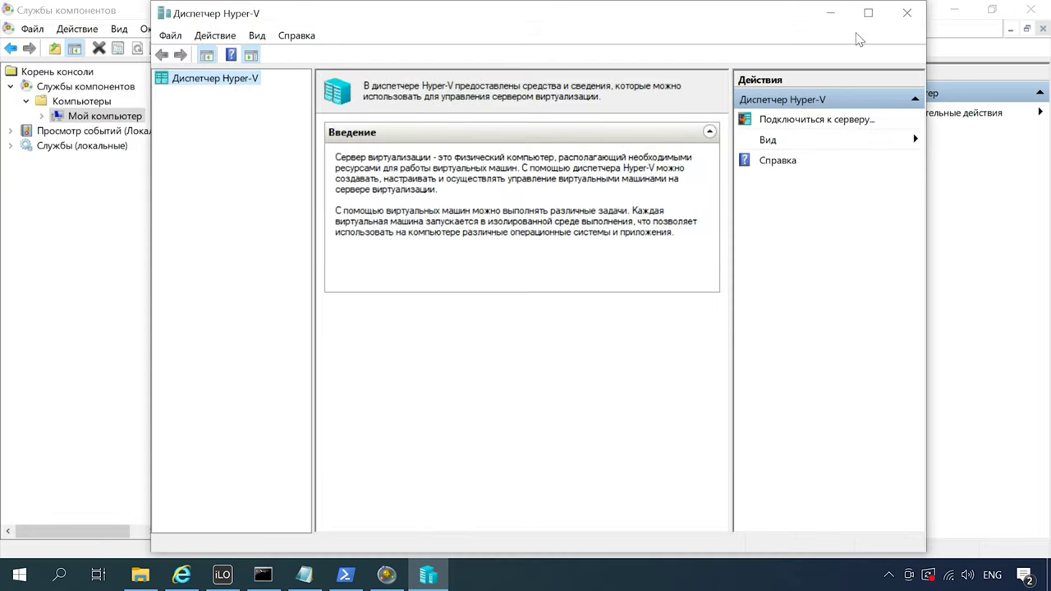
left_click(868, 12)
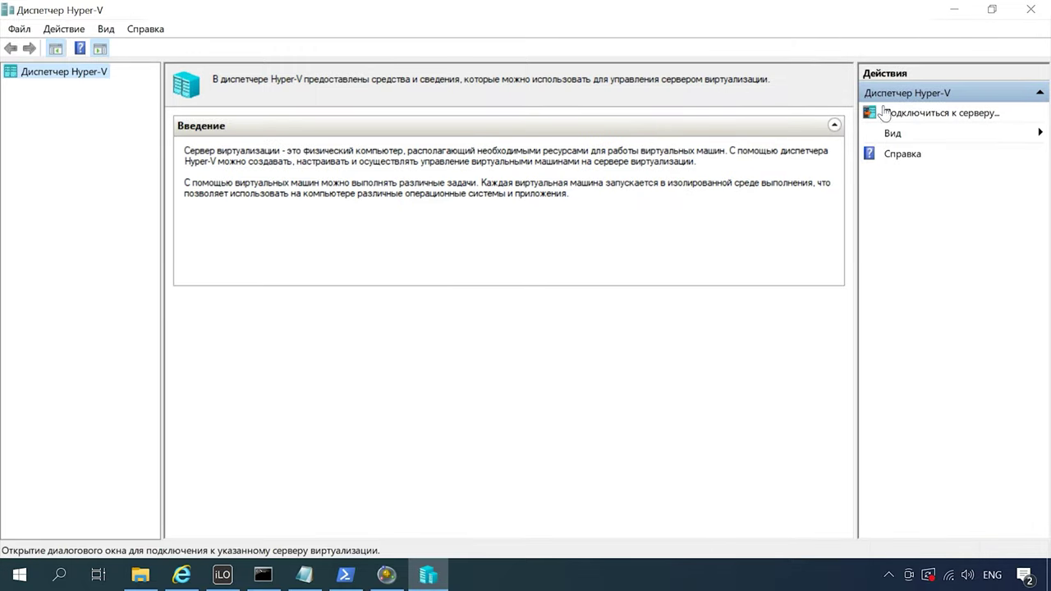
- Connect to the virtualization server WHS2019 as another computer and open the choices for creating a new object on it
left_click(947, 113)
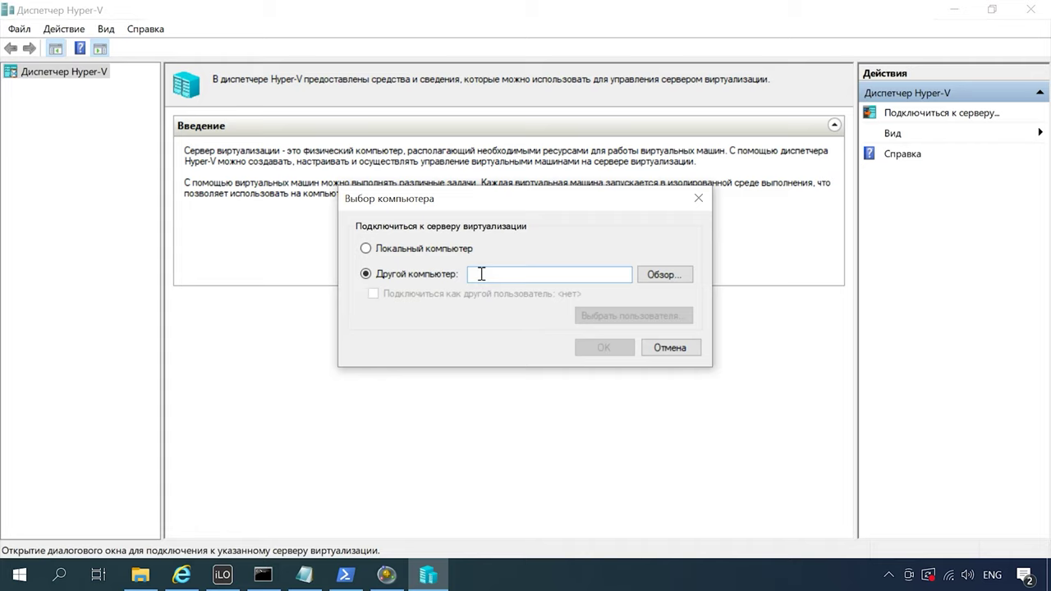
type("WHS2019")
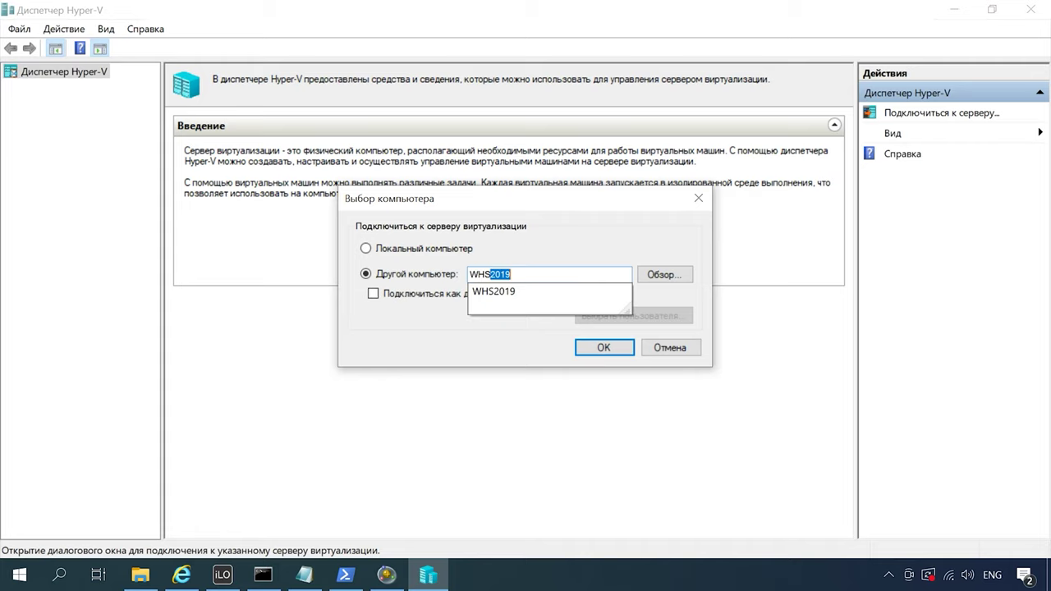
key("Escape")
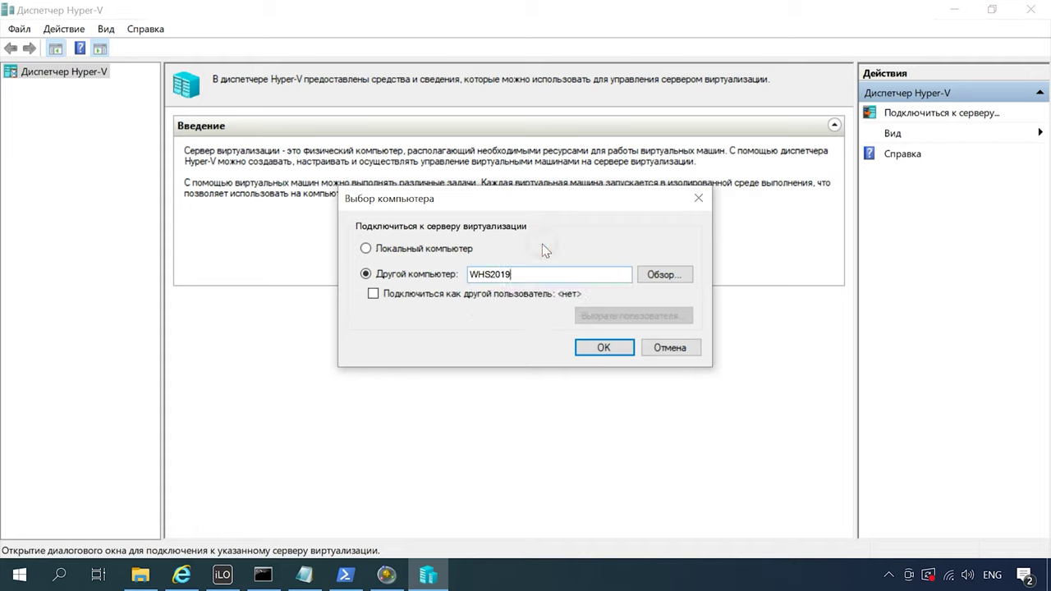
left_click(604, 349)
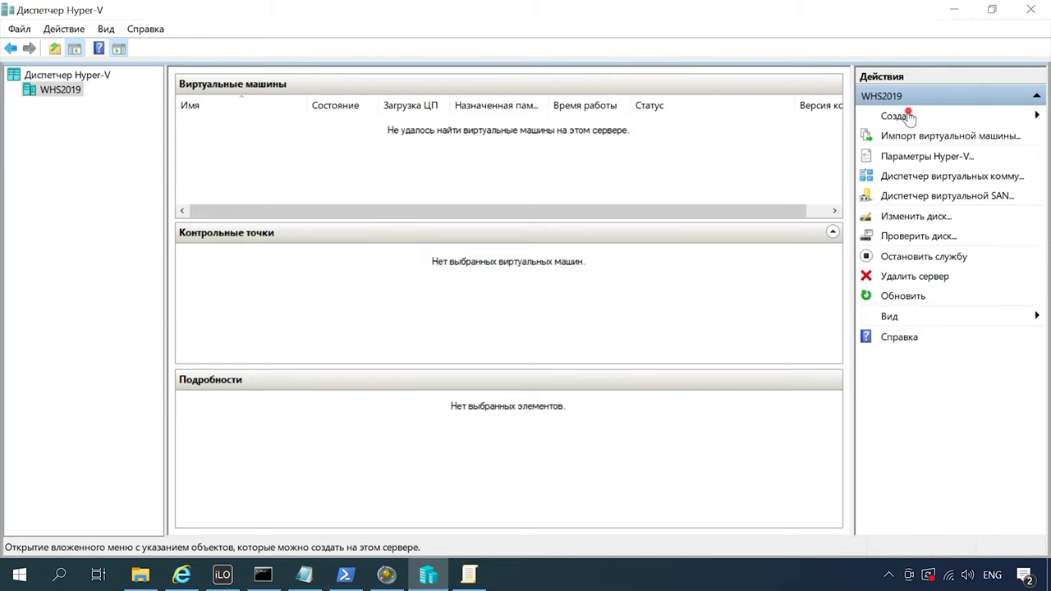
left_click(910, 115)
left_click(967, 121)
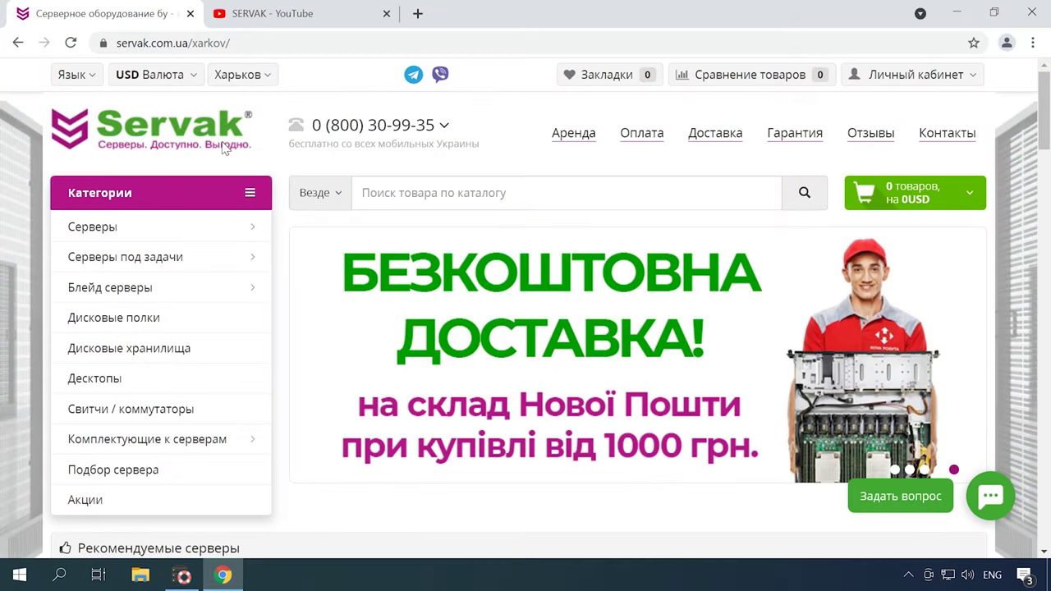
- Examine the recommended servers and the useful videos on the Servak home page in Chrome
scroll(340, 262, "down", 5)
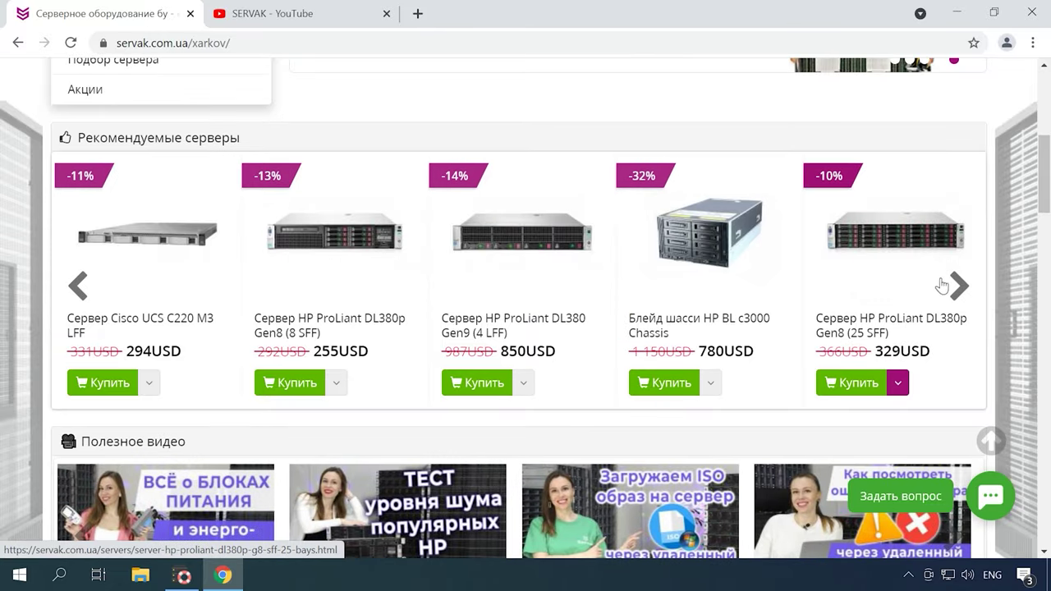
left_click(958, 287)
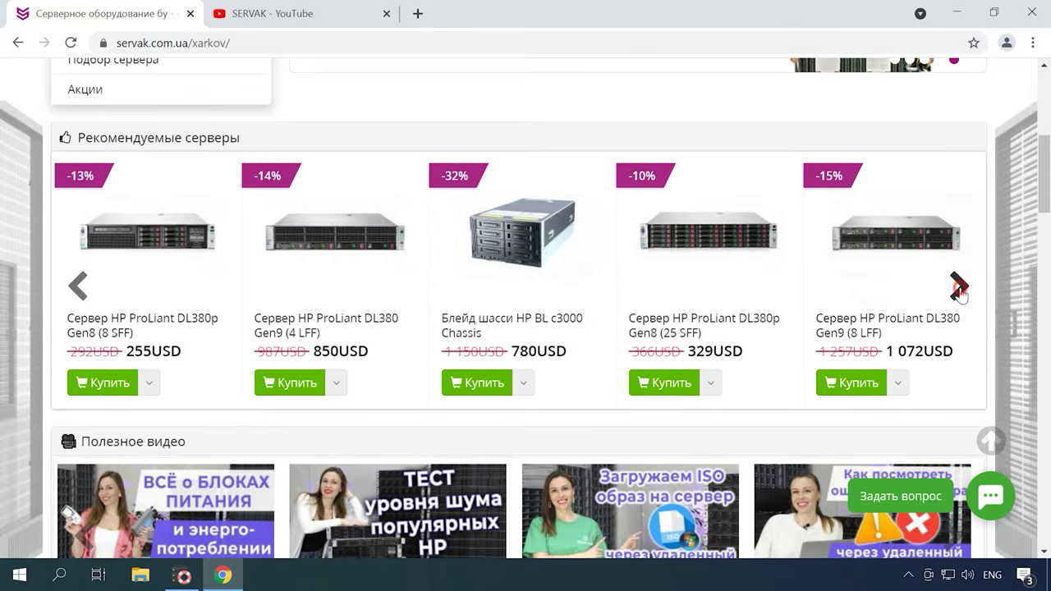
left_click(958, 287)
left_click(959, 287)
left_click(958, 287)
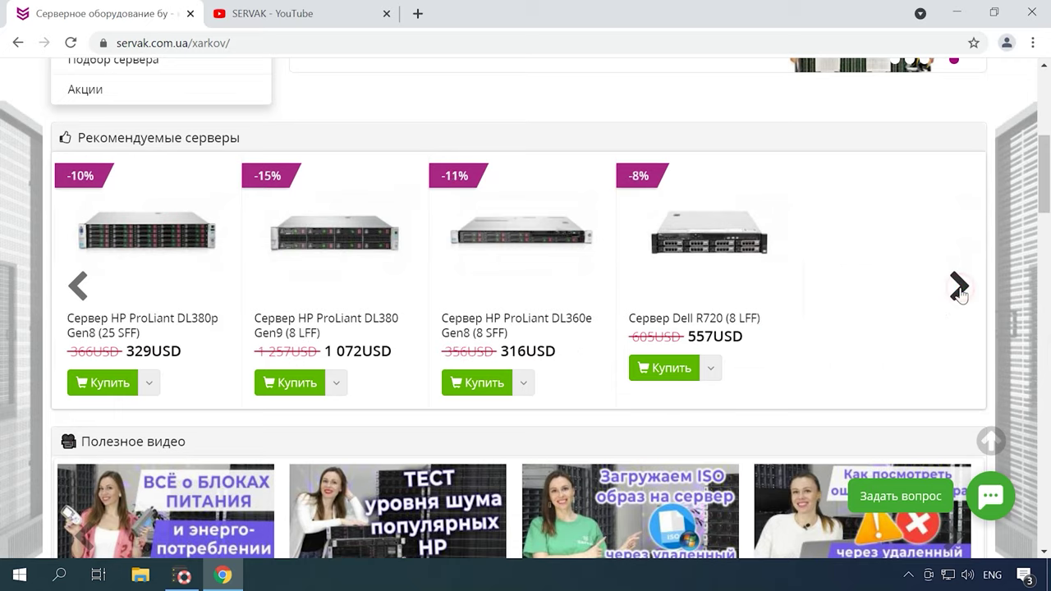
scroll(368, 372, "down", 1)
scroll(368, 372, "down", 2)
scroll(356, 375, "down", 1)
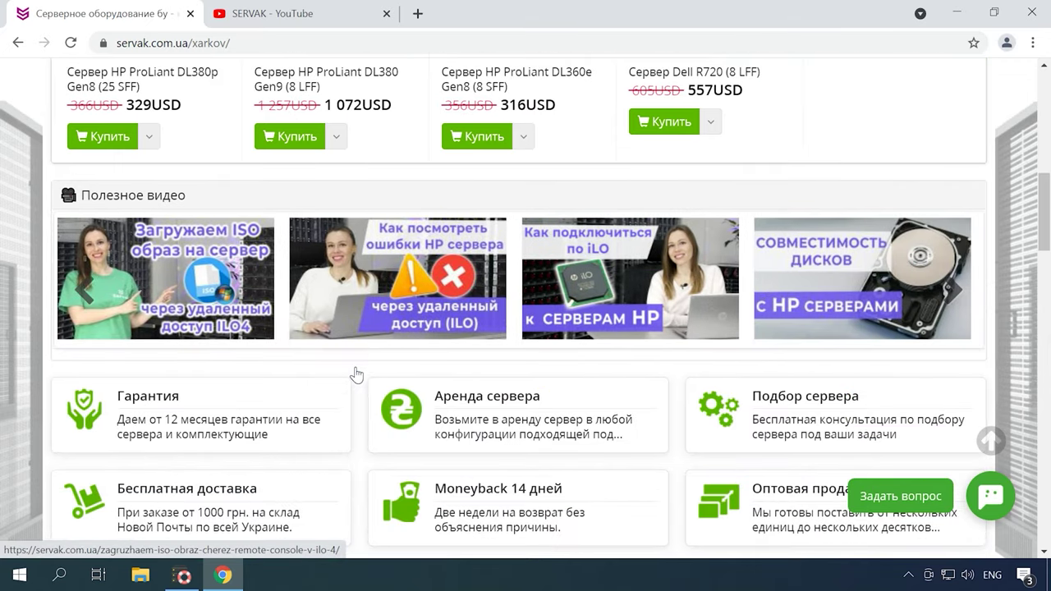
- Look over the services and useful videos on the Servak home page and the videos on the SERVAK YouTube channel
scroll(357, 374, "down", 2)
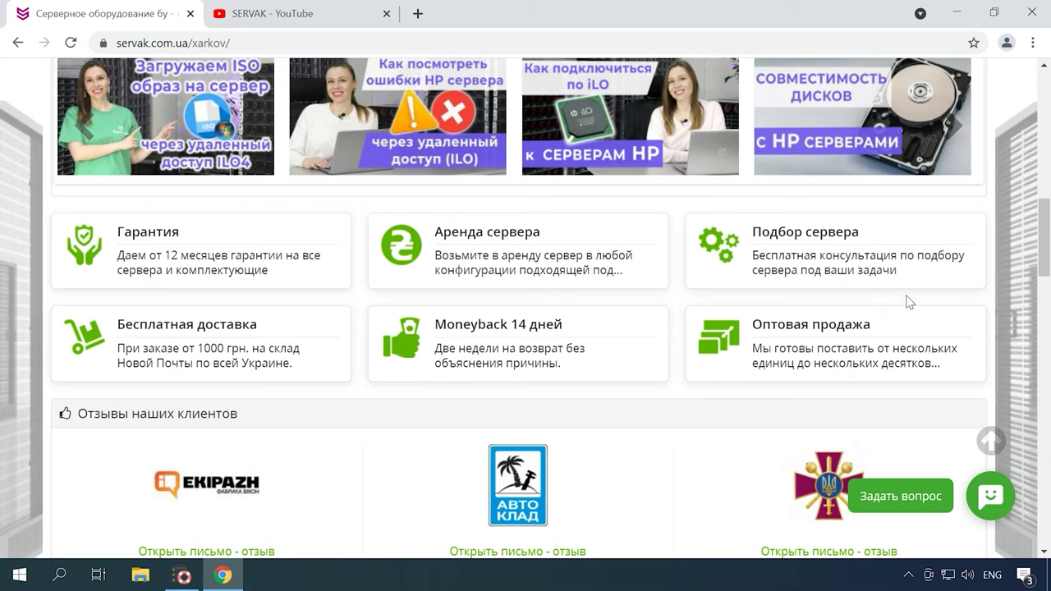
scroll(878, 304, "up", 1)
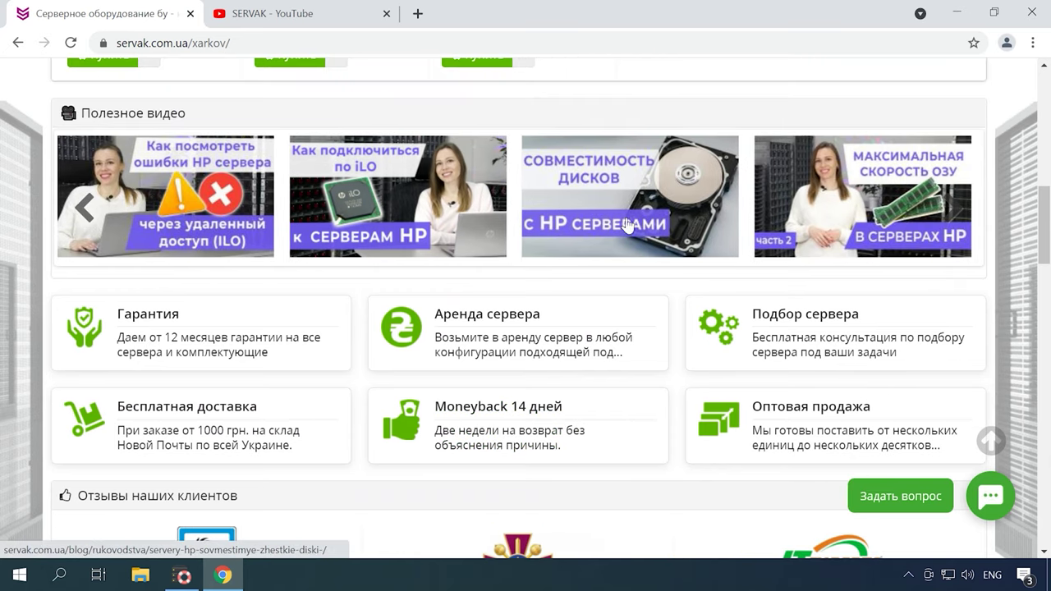
left_click(316, 16)
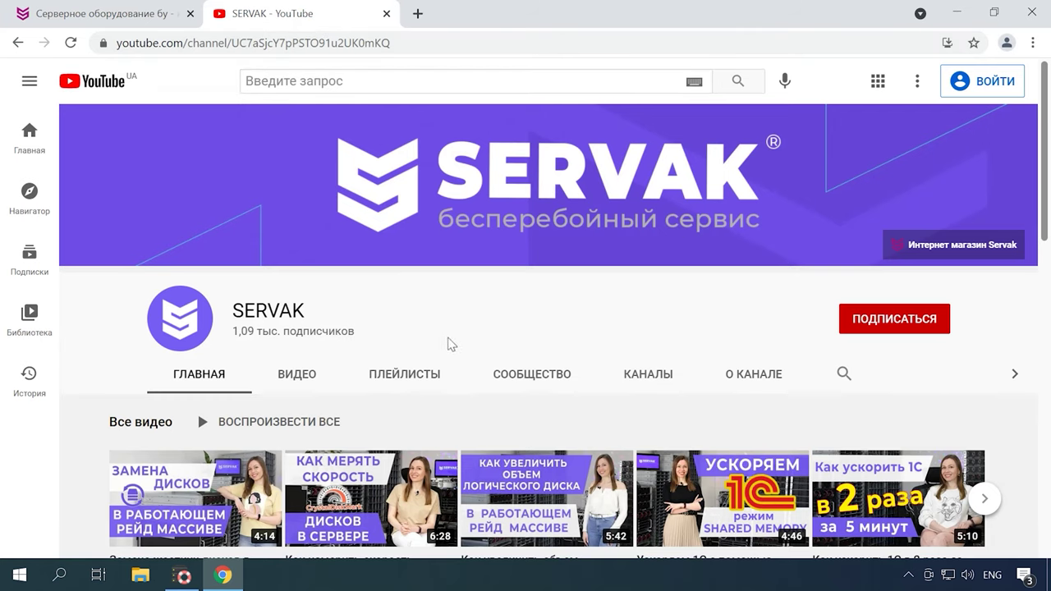
scroll(390, 401, "down", 2)
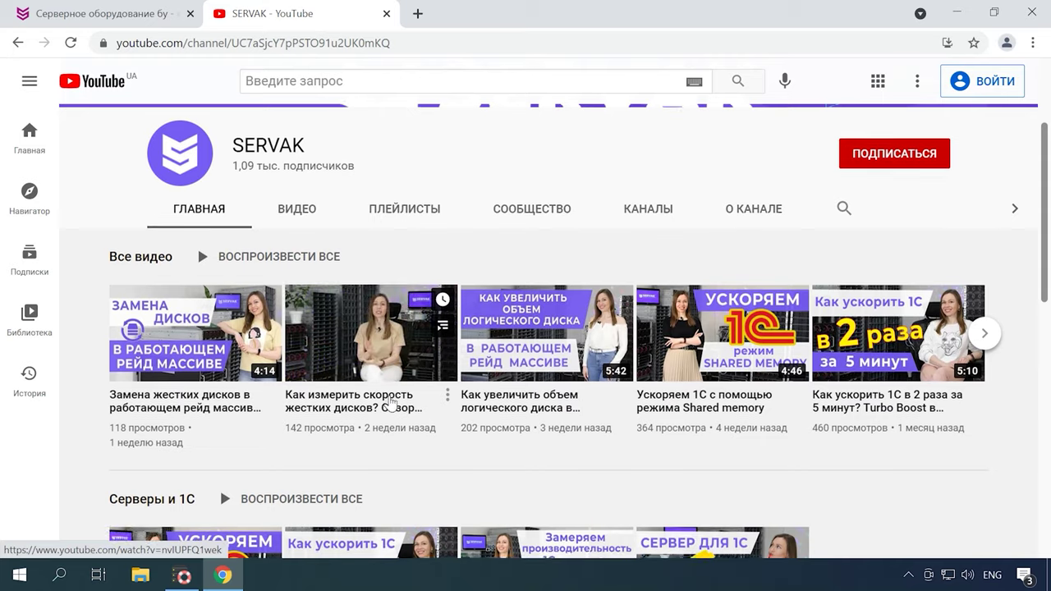
scroll(391, 401, "down", 1)
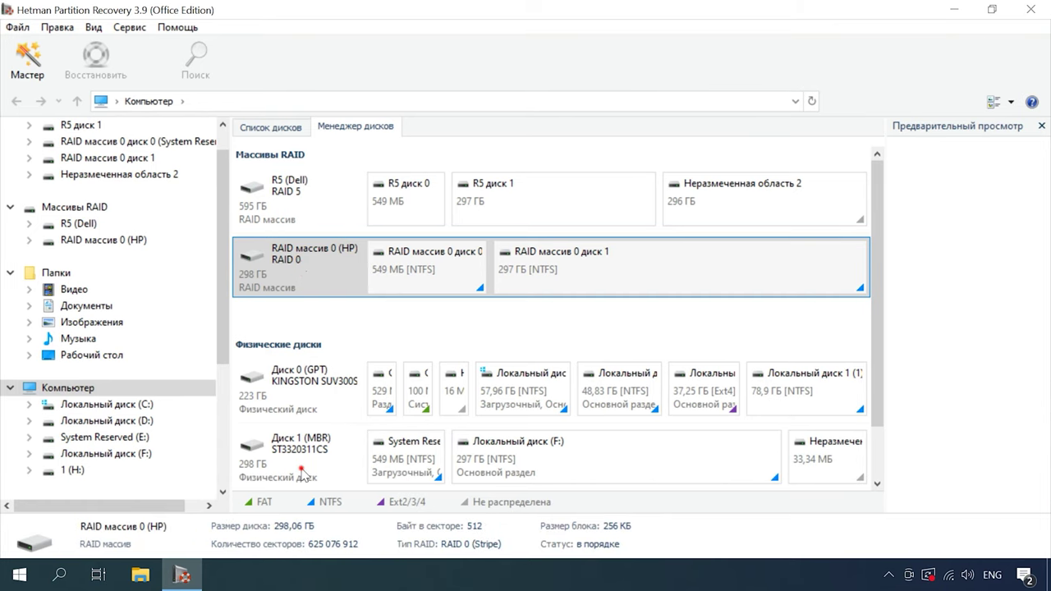
- Switch to Hetman Partition Recovery and run a quick scan of Локальный диск (F:) on physical disk Диск 1
left_click(301, 471)
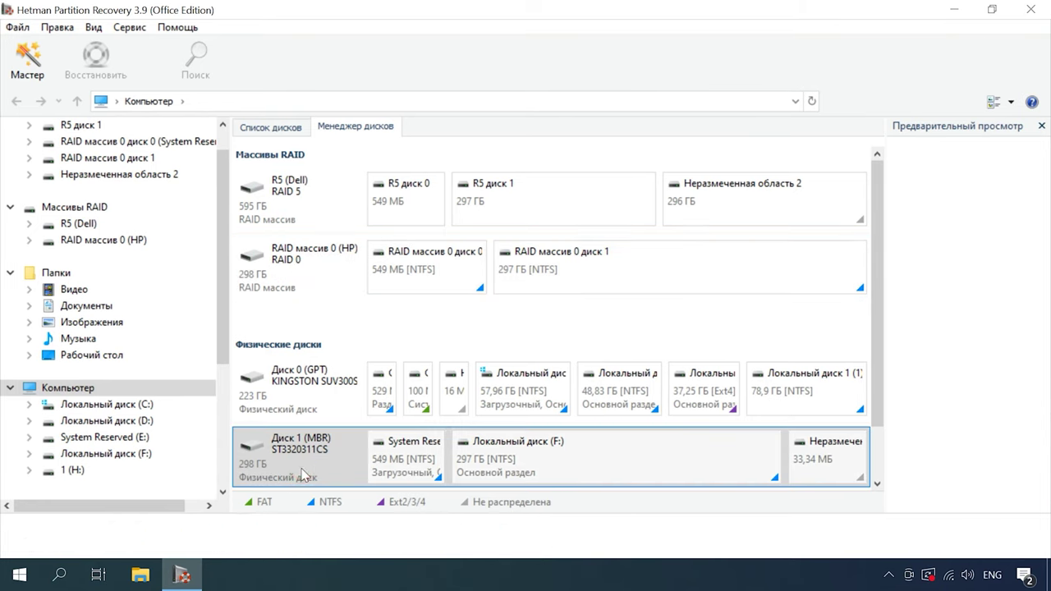
left_click(564, 466)
right_click(563, 466)
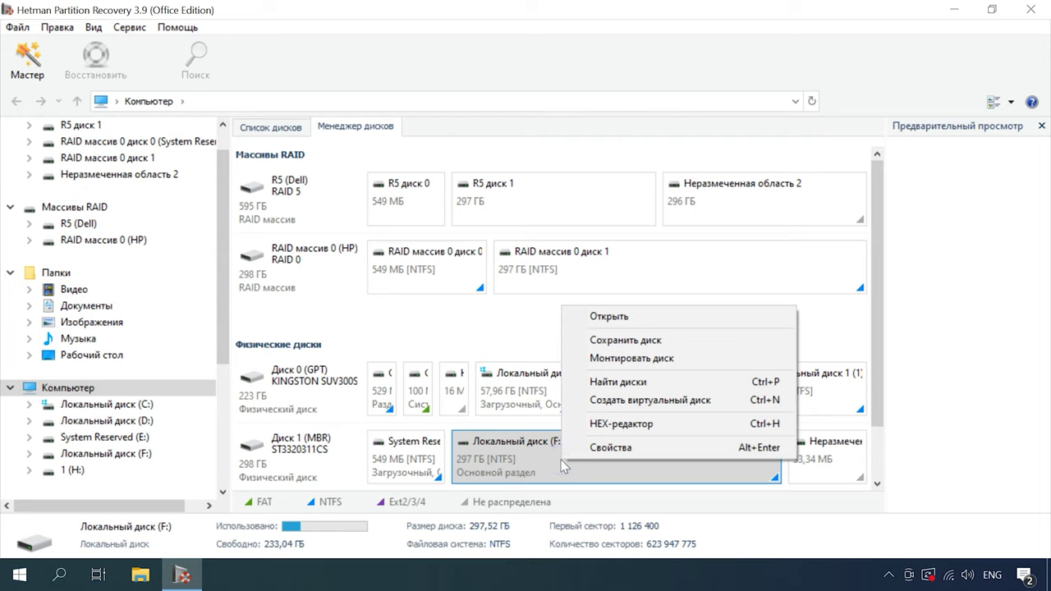
left_click(629, 316)
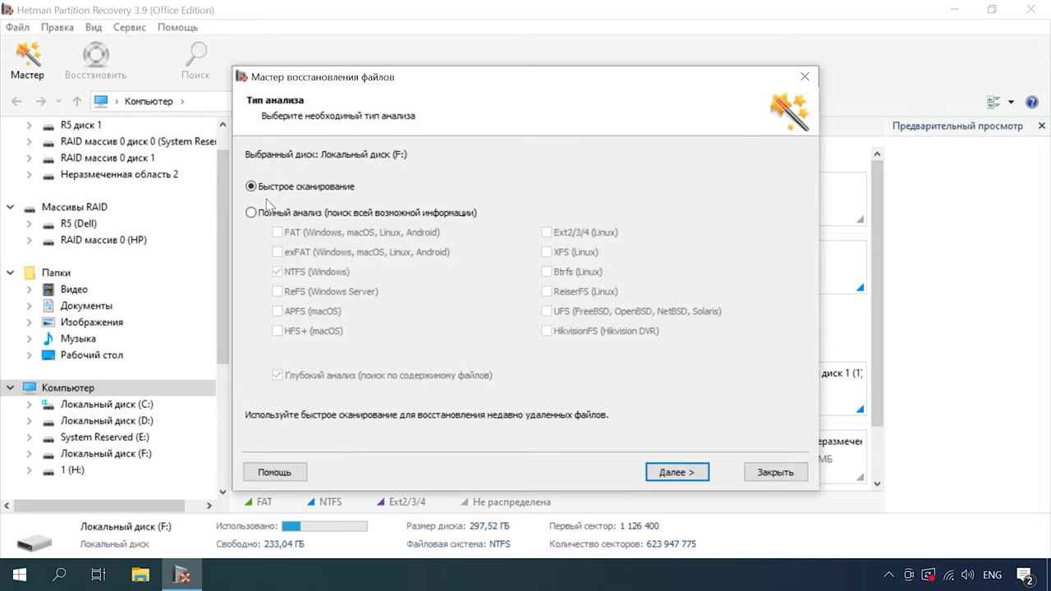
left_click(677, 473)
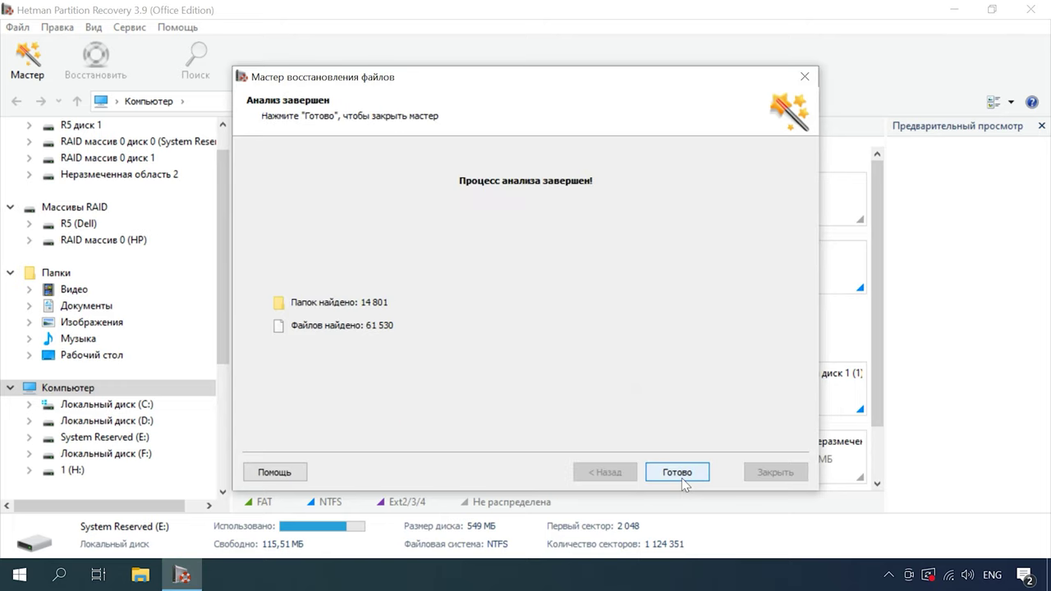
left_click(680, 481)
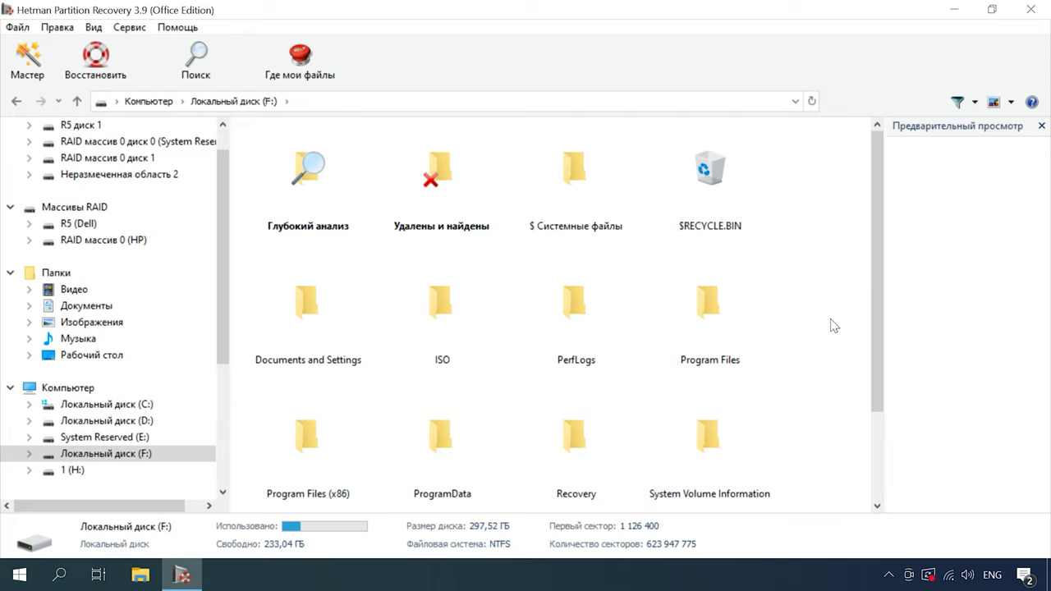
- Browse the scanned F: disk to the folder Users > Public > Documents > Hyper-V > Virtual hard disks
left_click_drag(876, 319, 877, 412)
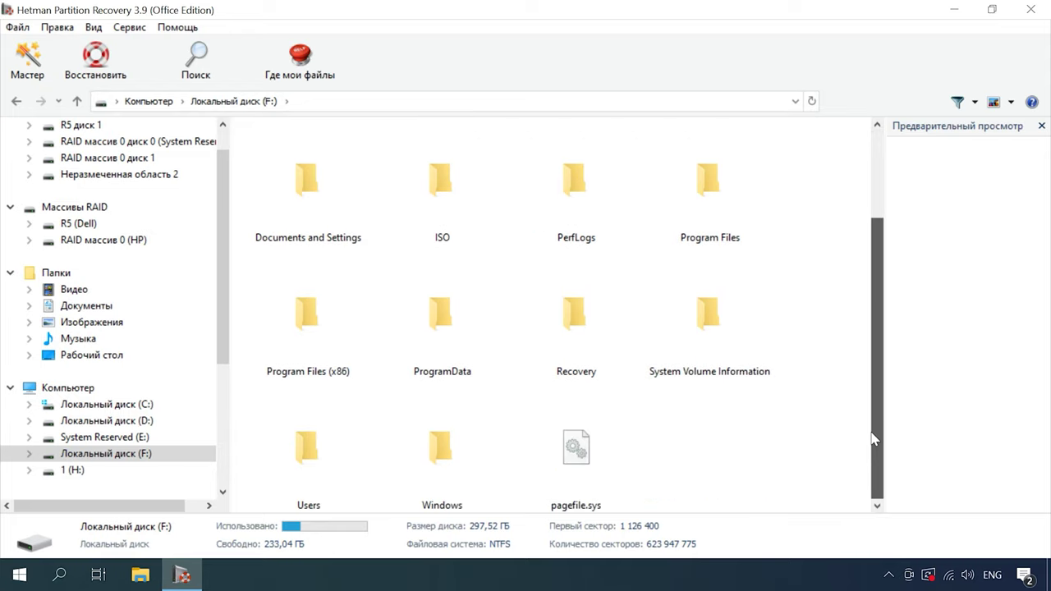
double_click(294, 460)
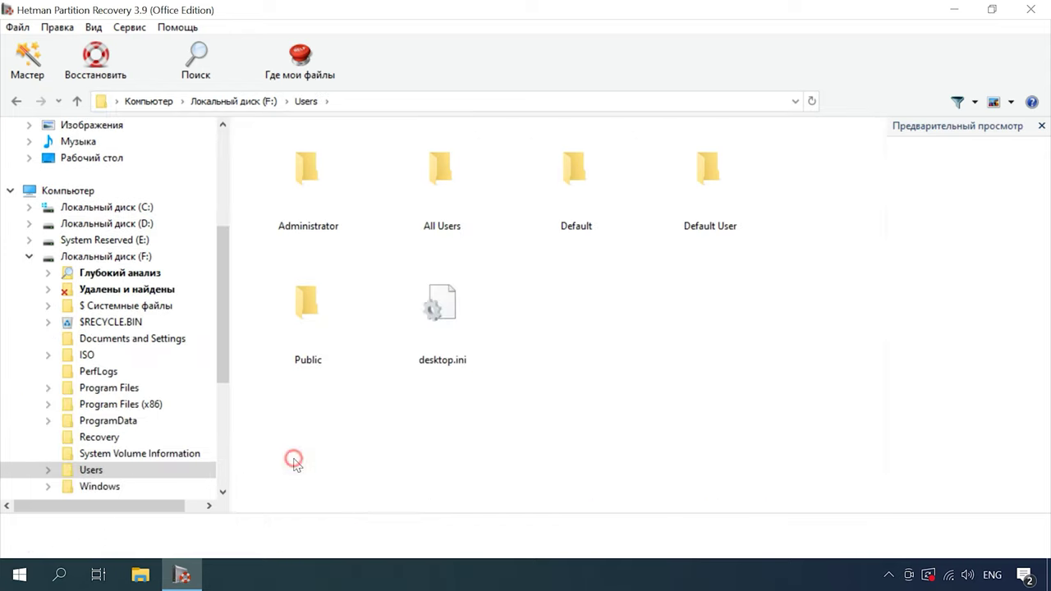
double_click(312, 309)
double_click(593, 218)
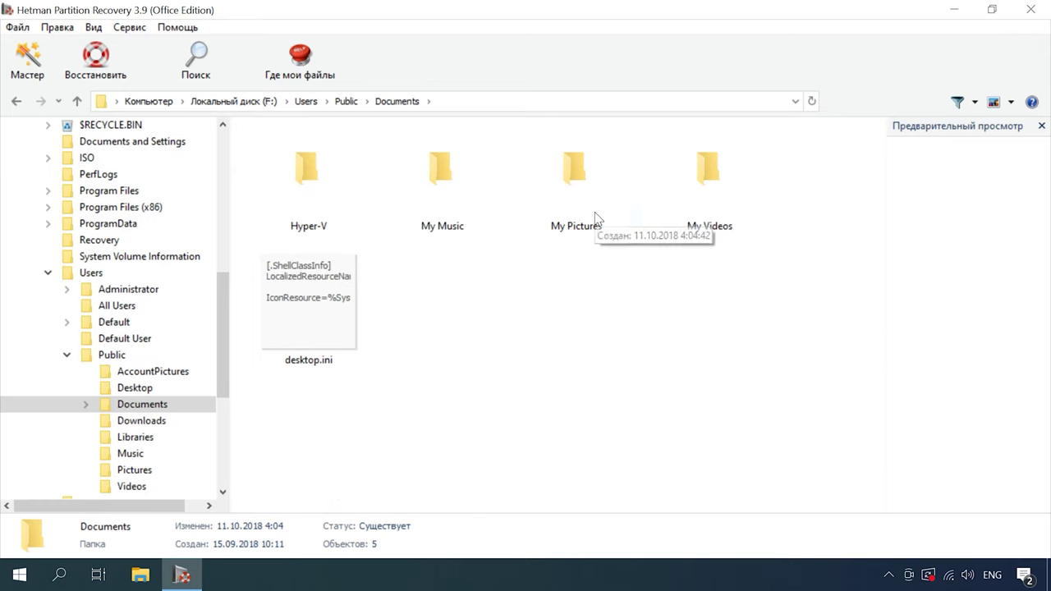
left_click(315, 228)
double_click(315, 227)
double_click(321, 233)
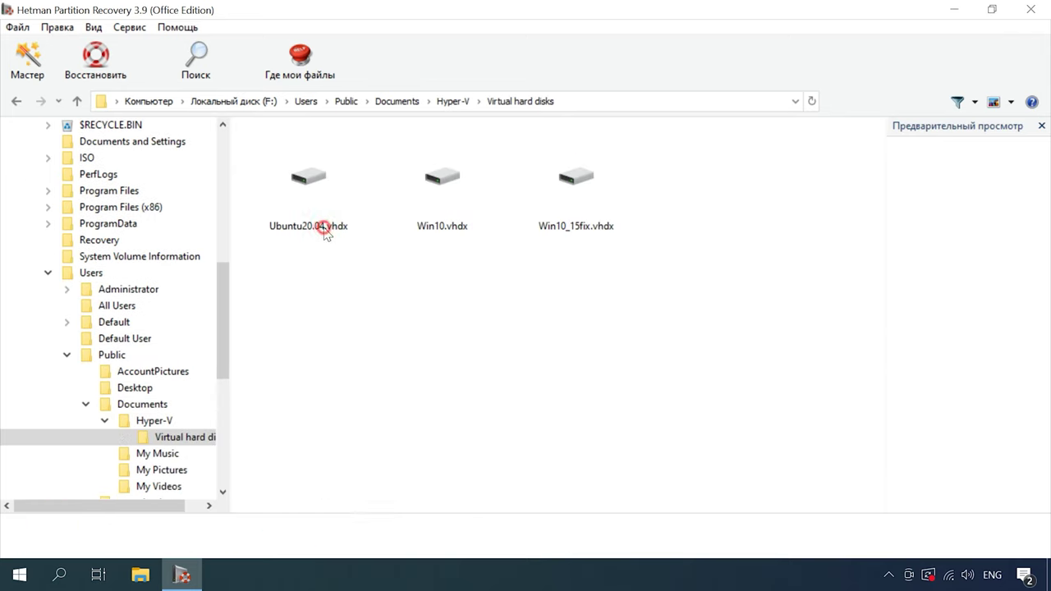
- Recover the virtual disk file Win10.vhdx to the hard disk path G:\ and finish the recovery wizard
left_click(340, 225)
left_click(467, 222)
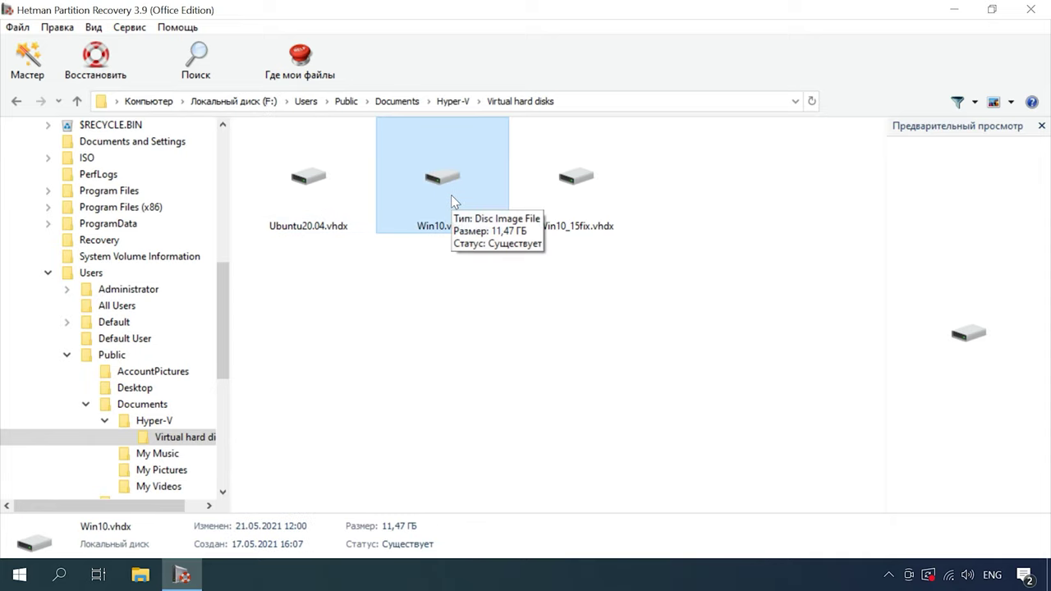
right_click(451, 194)
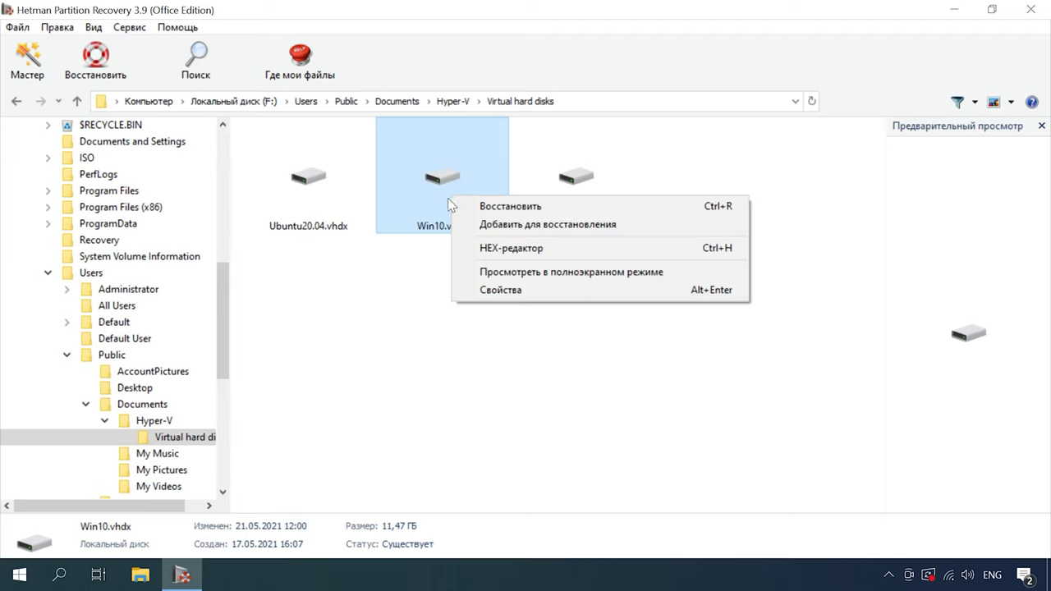
left_click(539, 208)
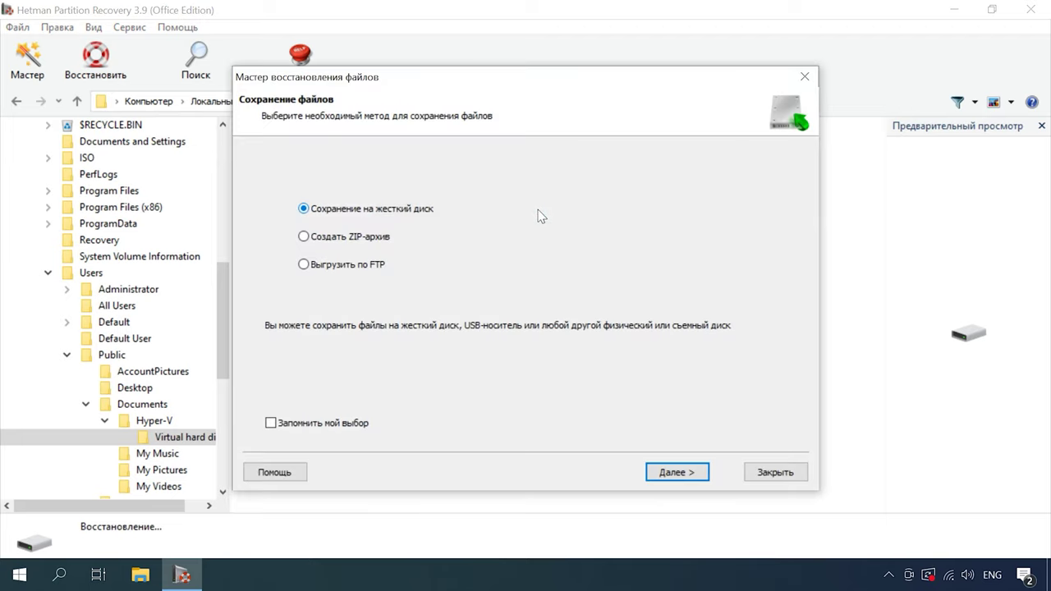
left_click(688, 472)
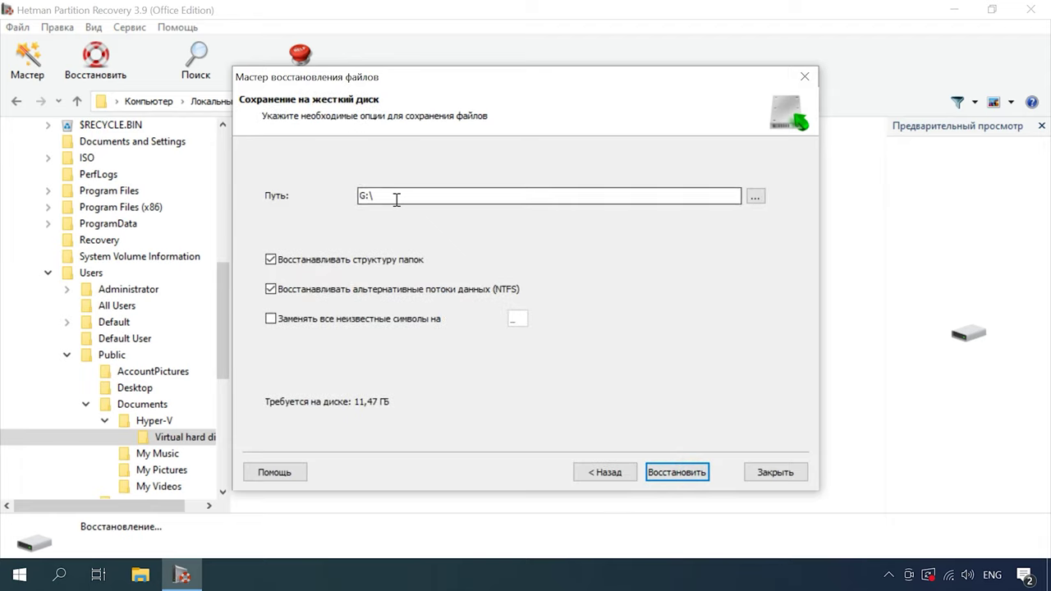
left_click(687, 478)
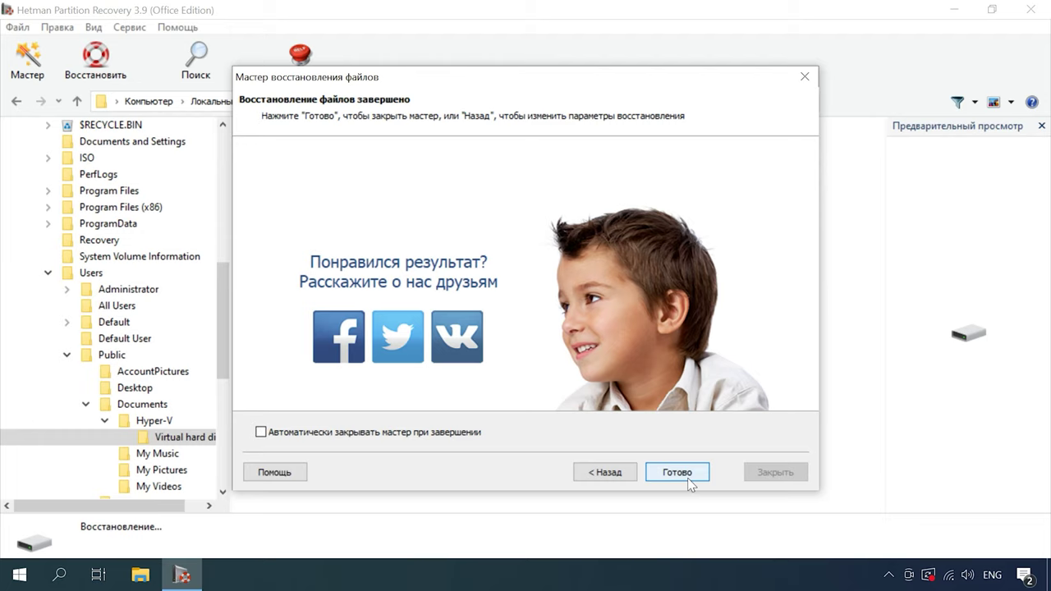
left_click(689, 482)
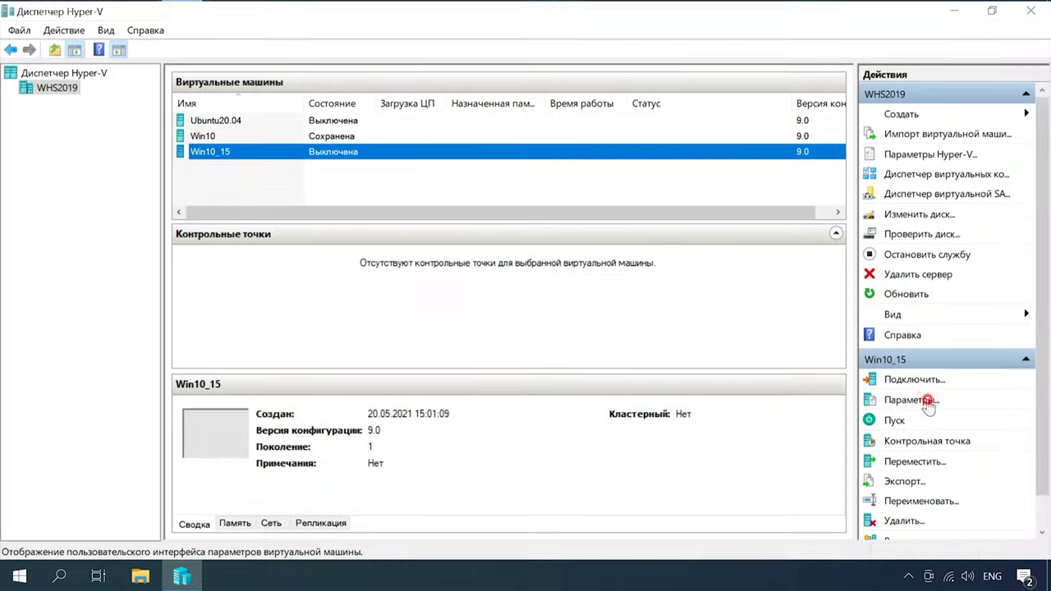
- Switch to Диспетчер Hyper-V and inspect the properties of virtual machine Win10_15's hard disk, then close its settings
left_click(927, 400)
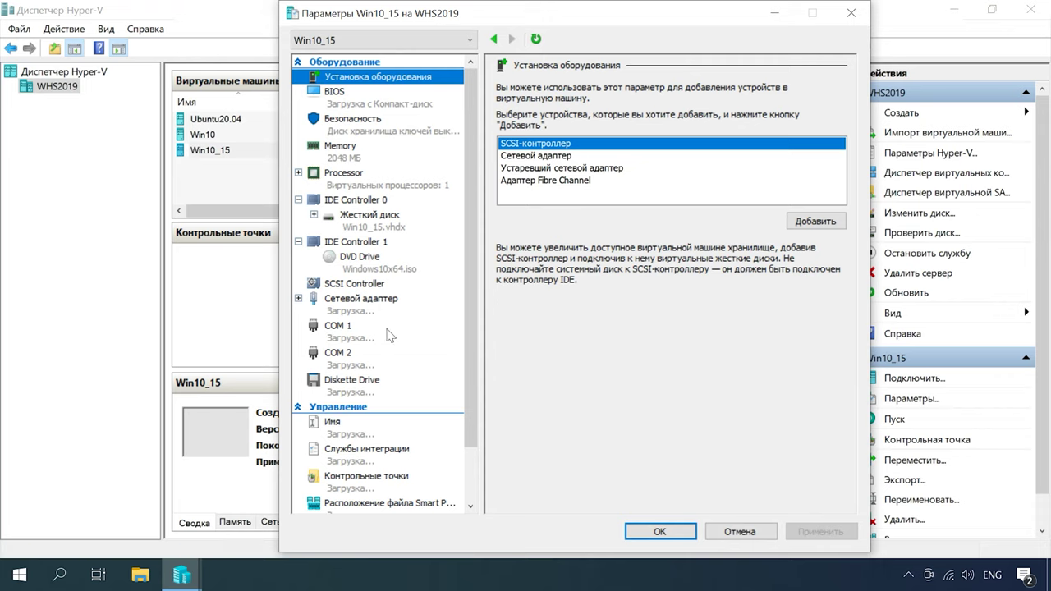
left_click(376, 219)
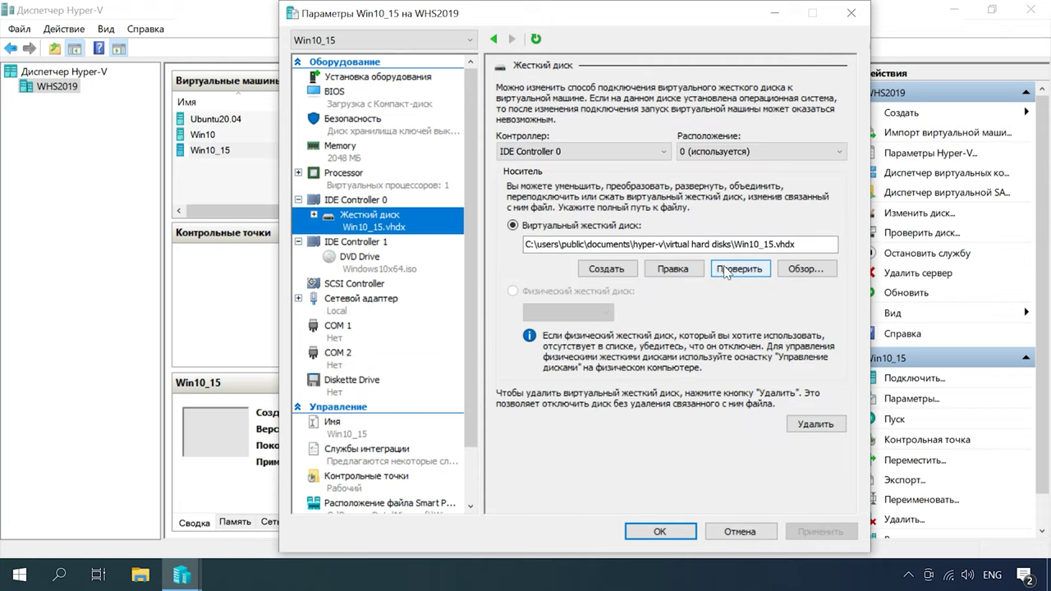
left_click(725, 271)
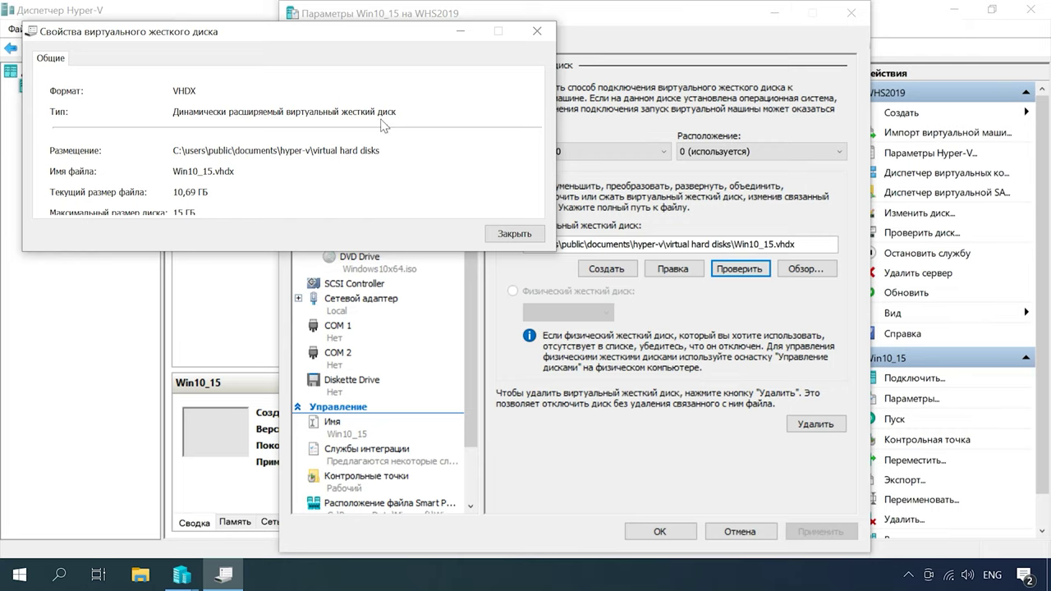
left_click(520, 237)
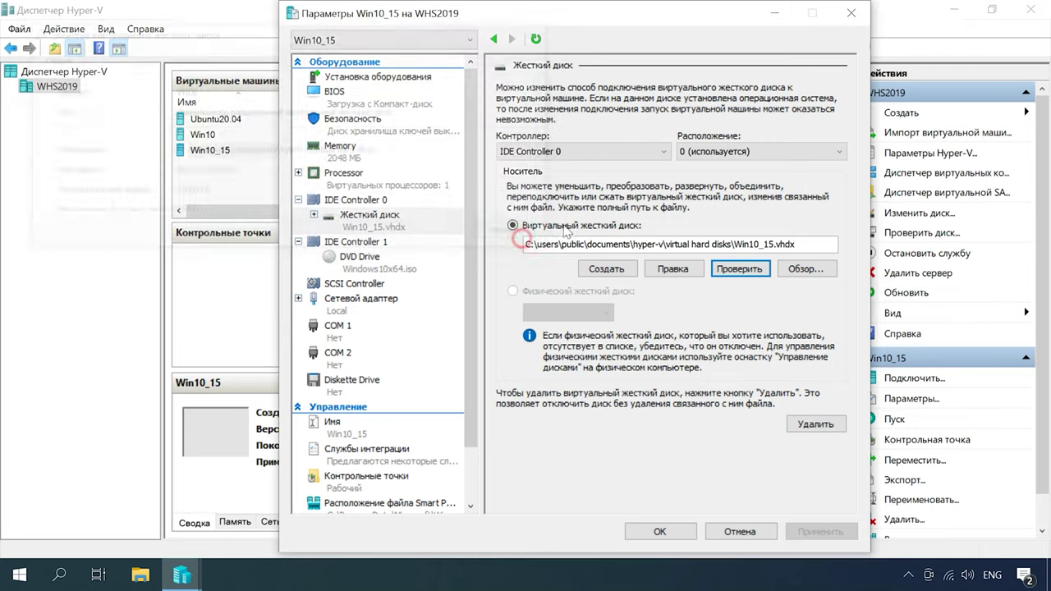
left_click(846, 22)
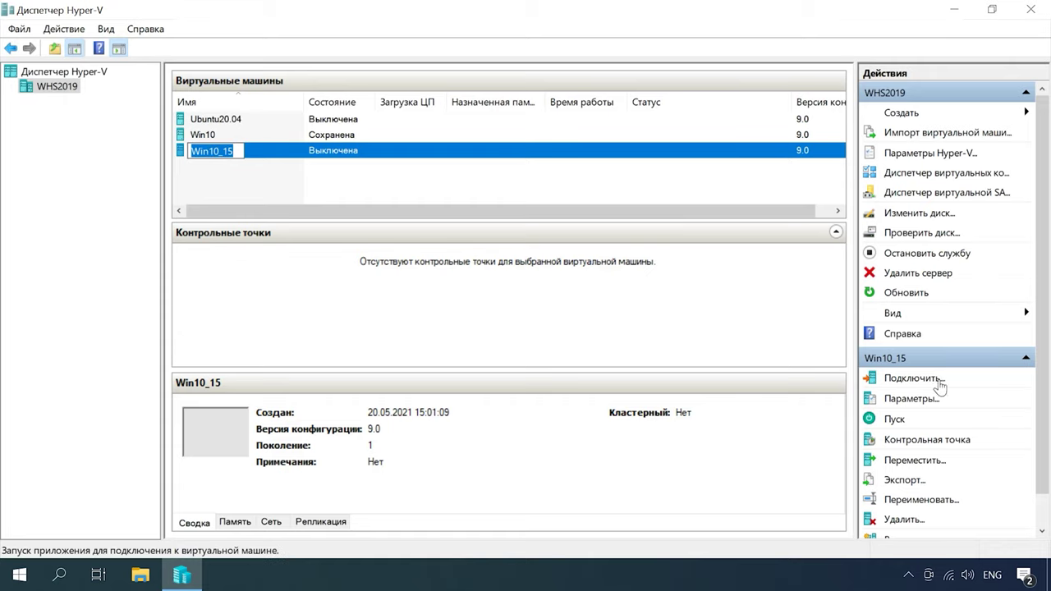
- Start editing the virtual hard disk of machine Win10_15 with the Преобразовать action, keeping VHDX as the format
left_click(911, 404)
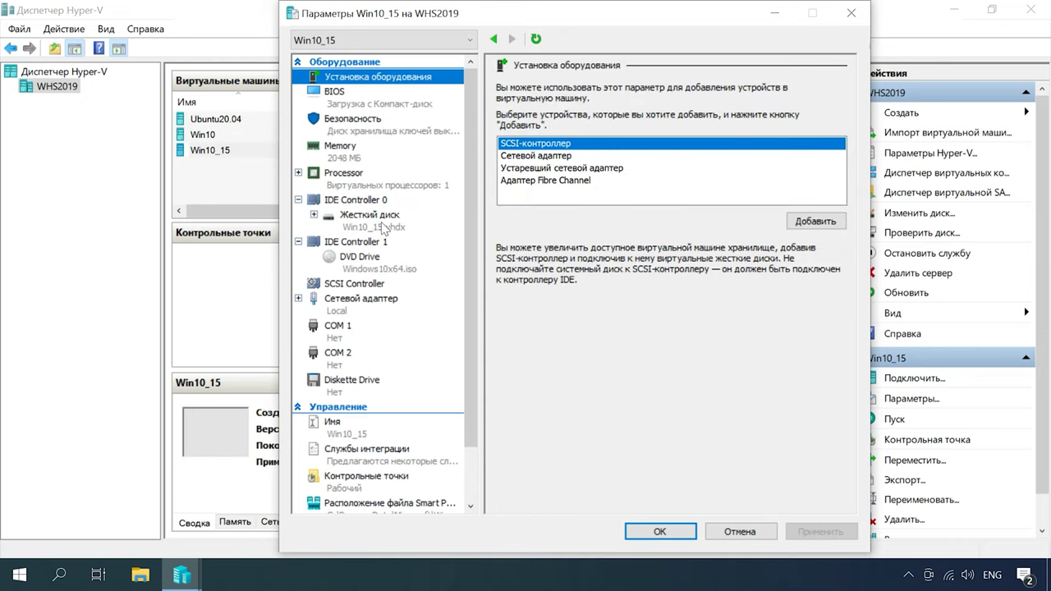
left_click(383, 224)
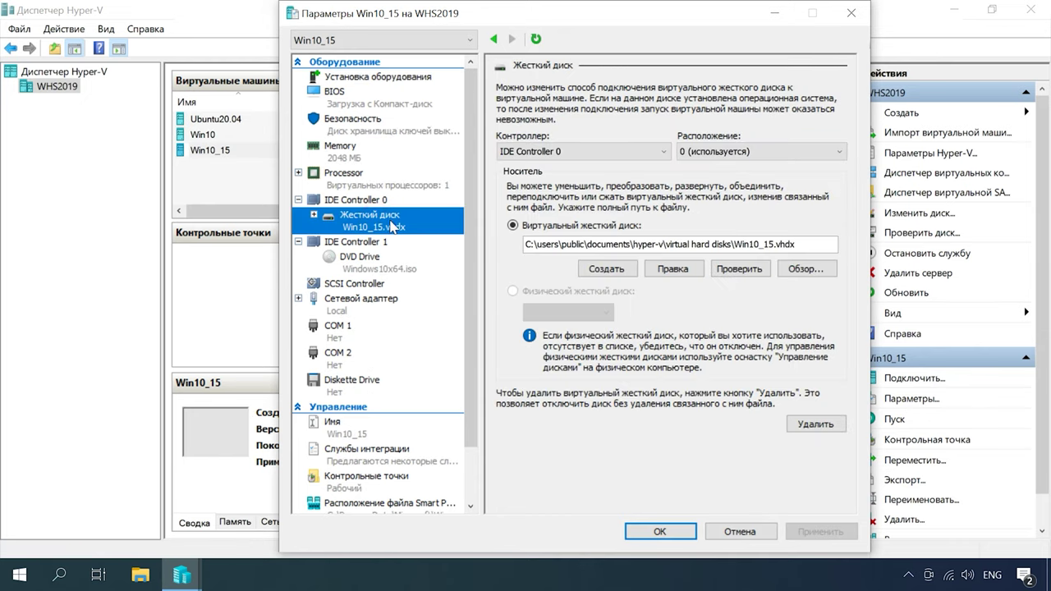
left_click(689, 277)
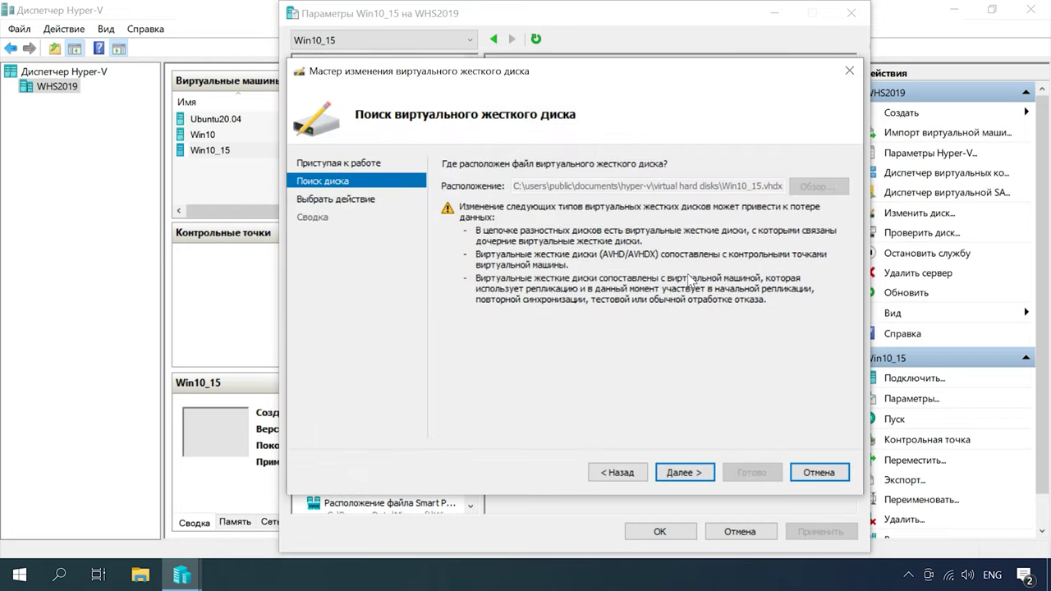
left_click(690, 474)
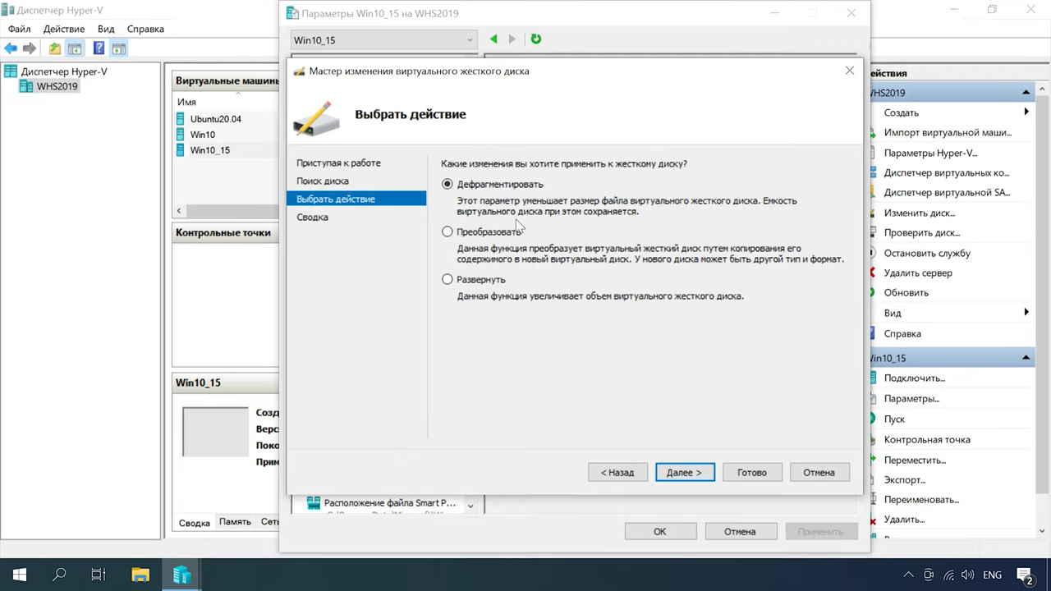
left_click(473, 233)
left_click(683, 472)
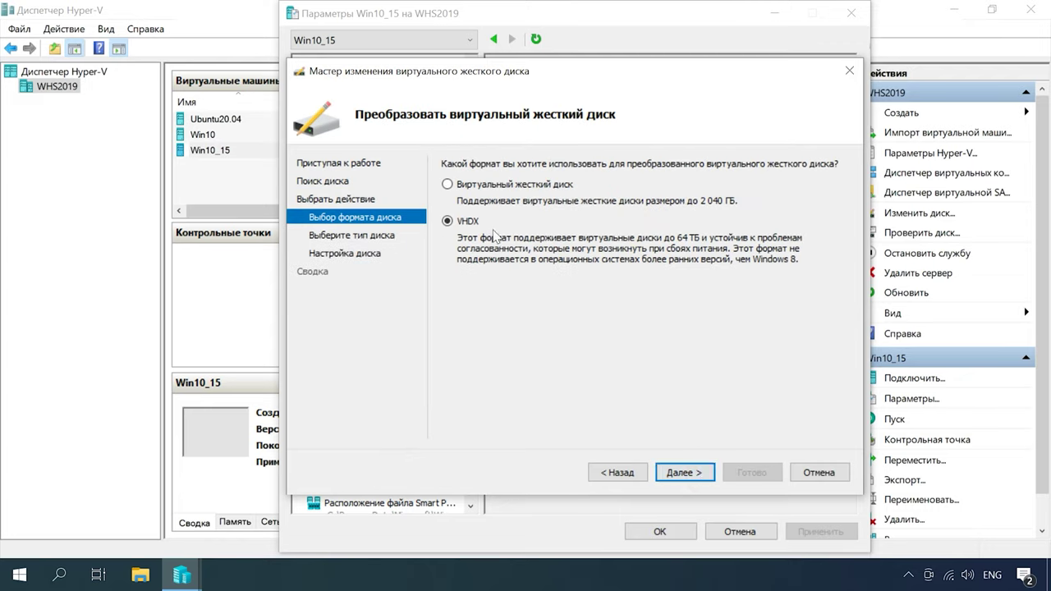
left_click(683, 472)
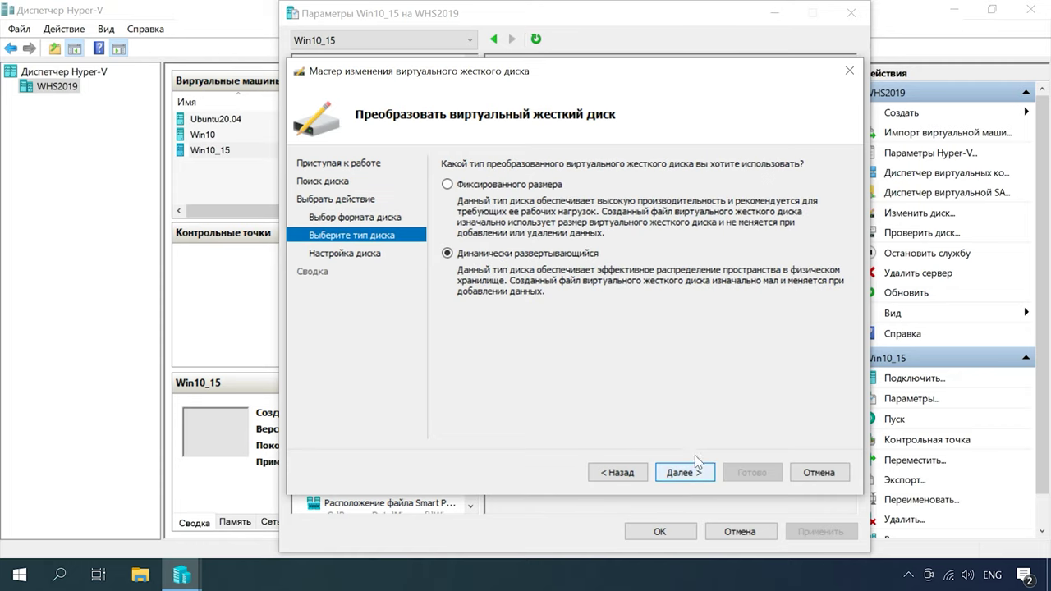
- Choose the fixed-size disk type, save the converted disk as Win10_15_fix.vhdx in the virtual hard disks folder, and run the conversion
left_click(470, 186)
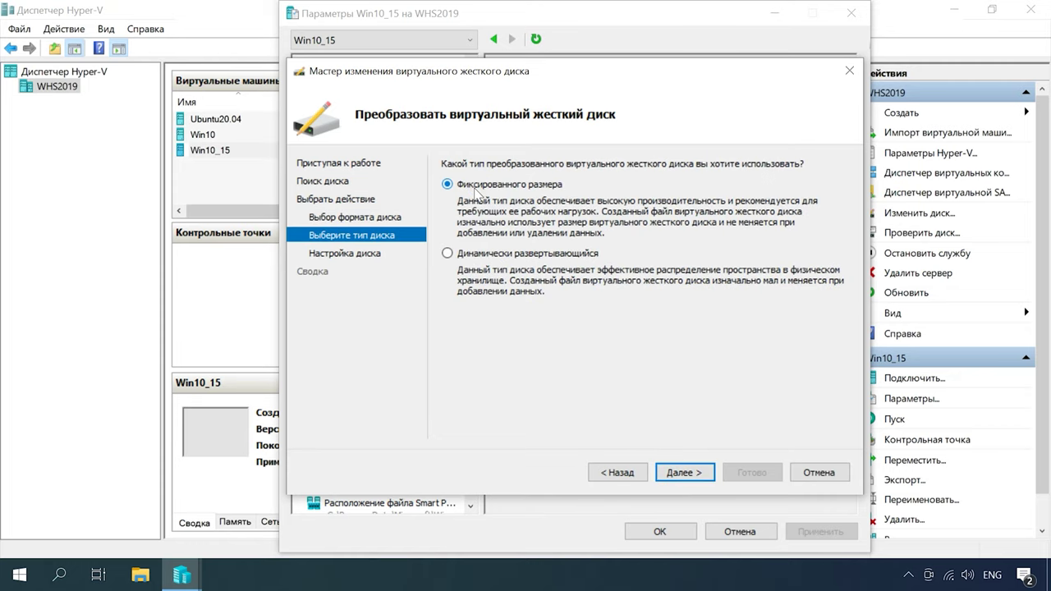
left_click(683, 473)
left_click(816, 192)
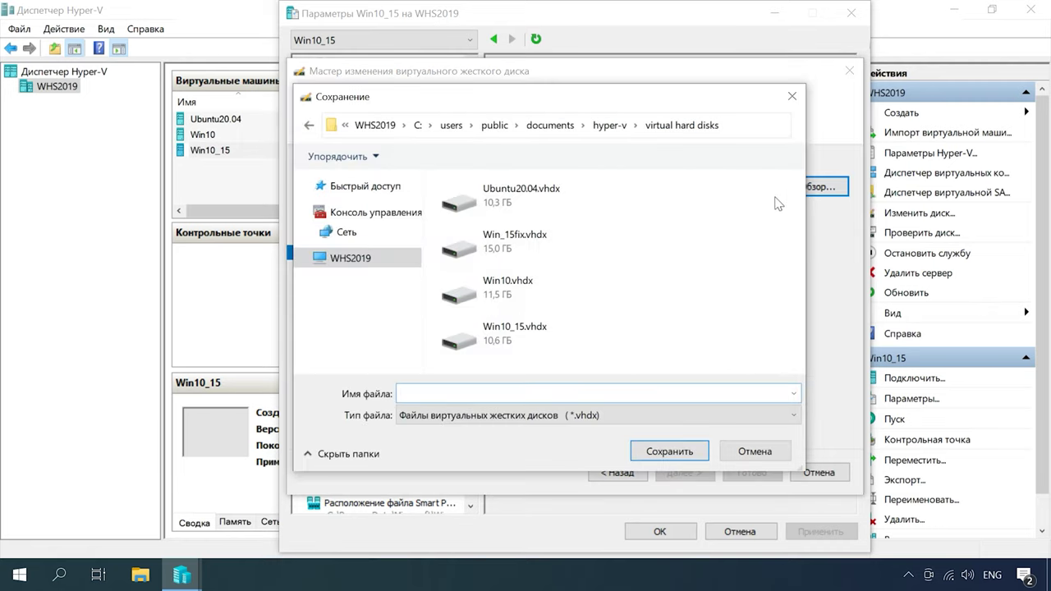
left_click(542, 339)
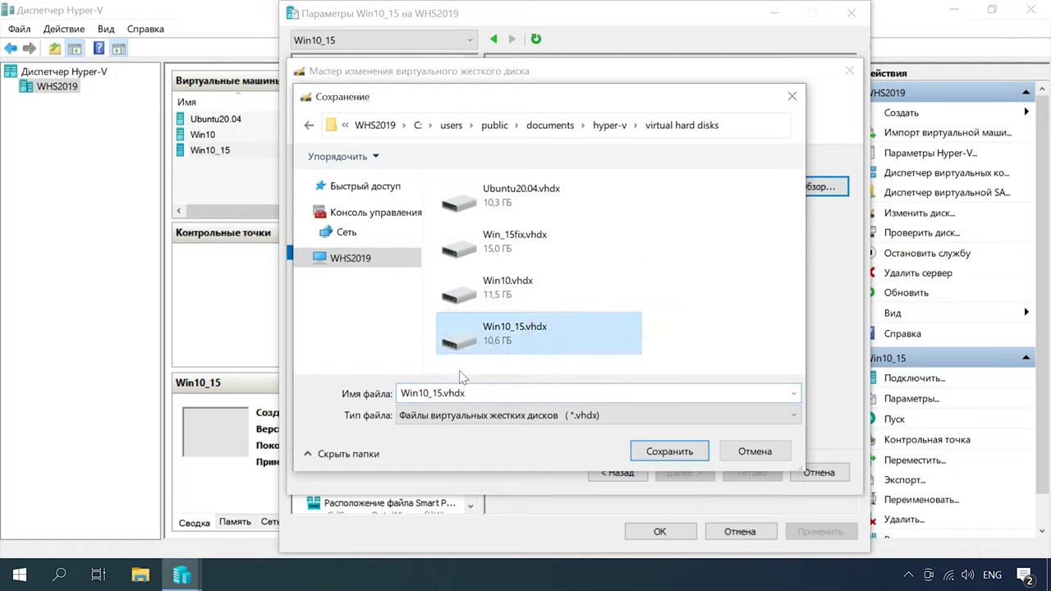
left_click(442, 397)
left_click(443, 394)
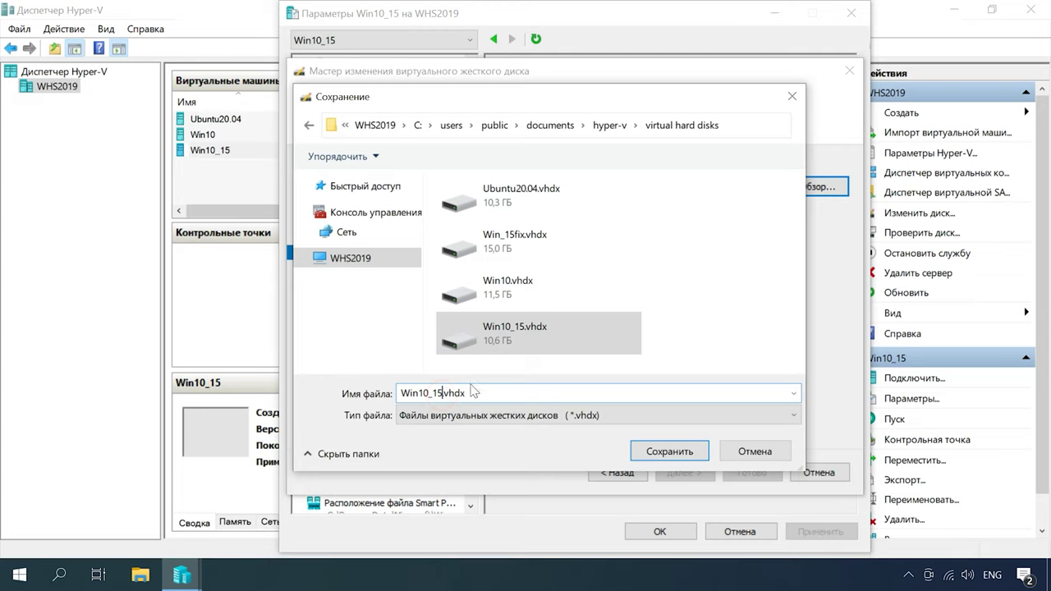
type("_fix")
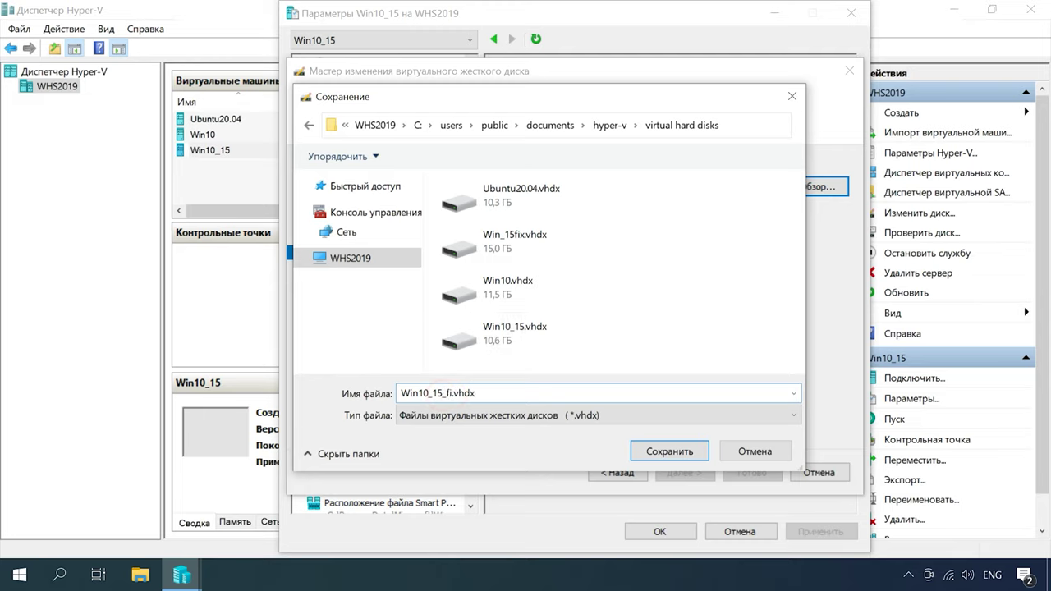
left_click(664, 453)
left_click(688, 474)
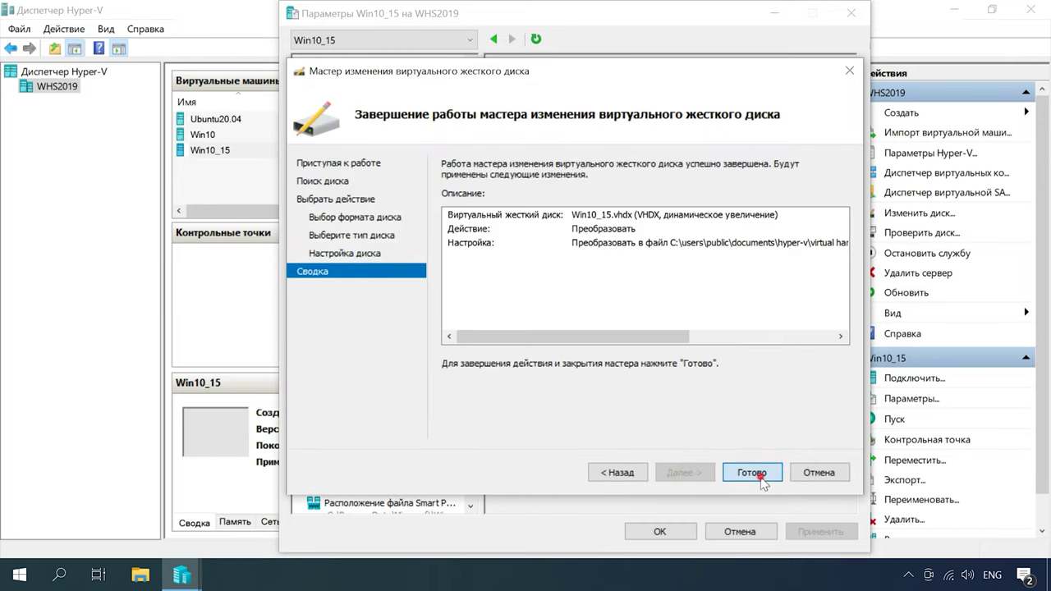
left_click(753, 474)
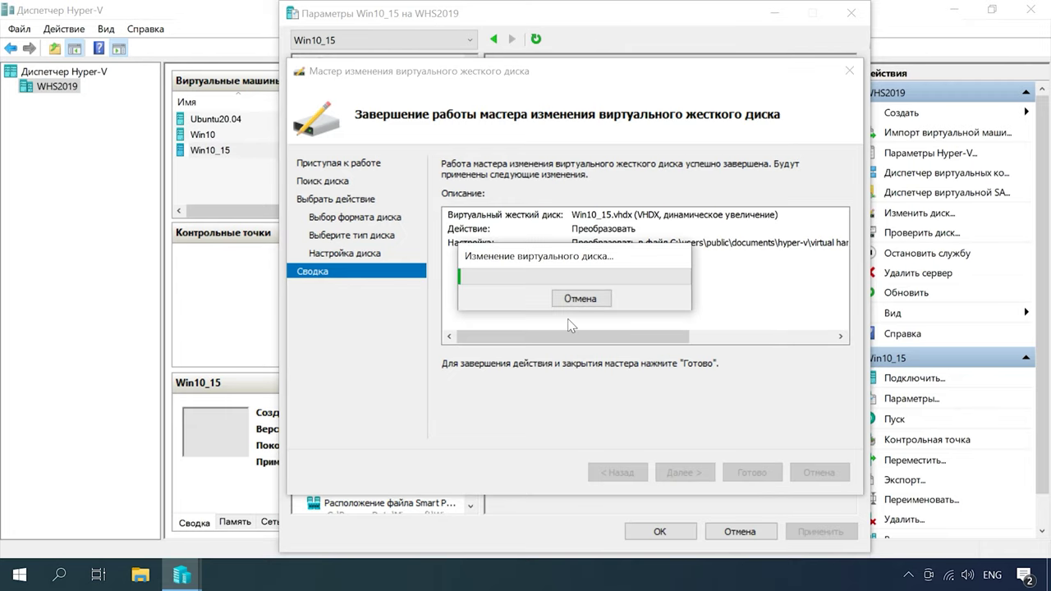
- Set Win10_15_fix.vhdx as the virtual hard disk of machine Win10_15 and inspect the disk's properties
left_click(797, 270)
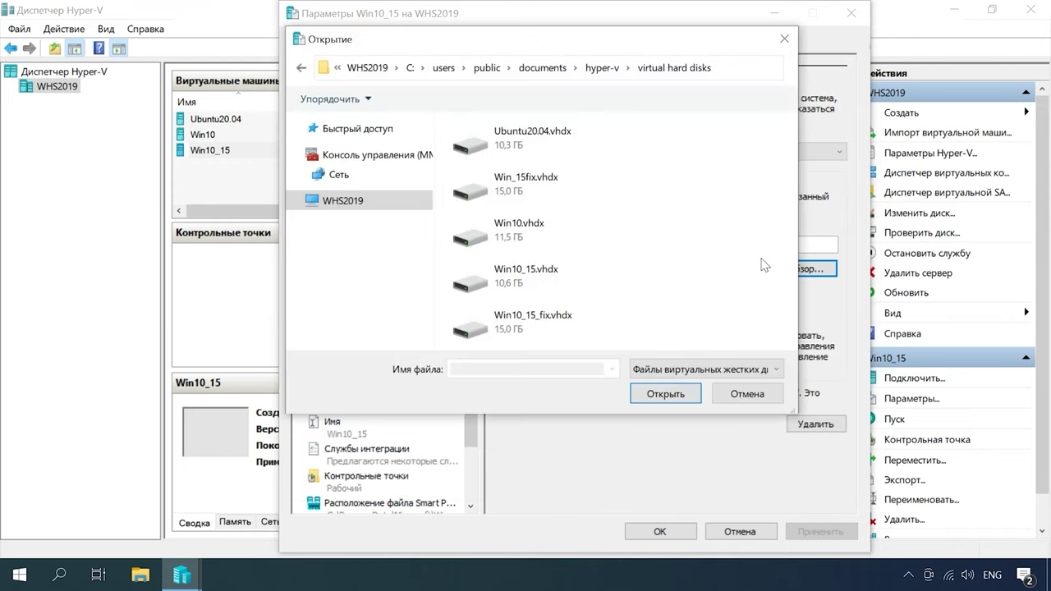
left_click(549, 322)
left_click(672, 402)
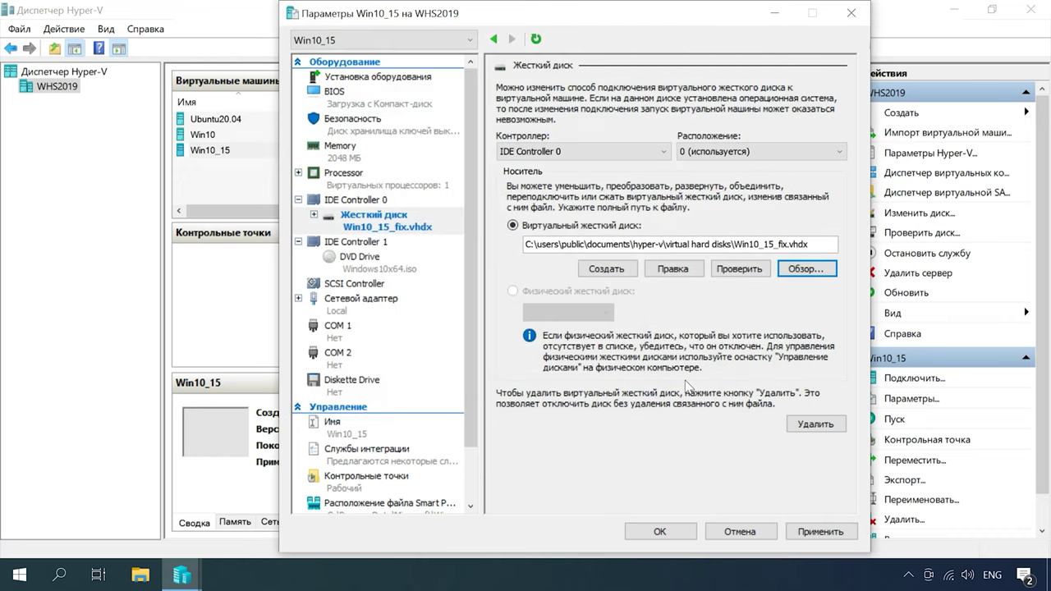
left_click(738, 274)
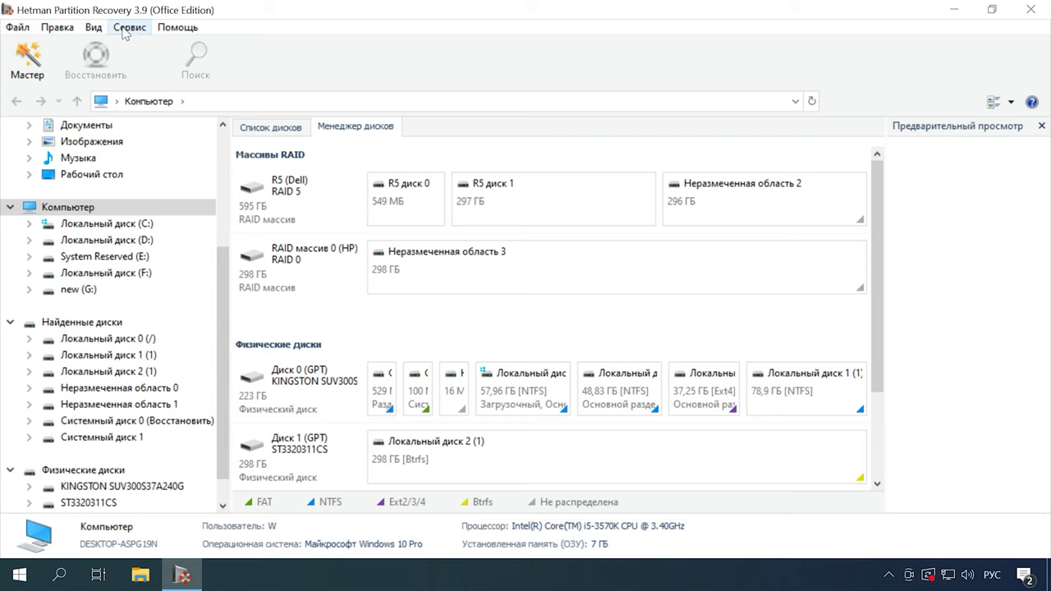
- Switch to Hetman Partition Recovery and mount the disk image Win10_15_fix.vhdx from drive G:
left_click(130, 28)
left_click(189, 65)
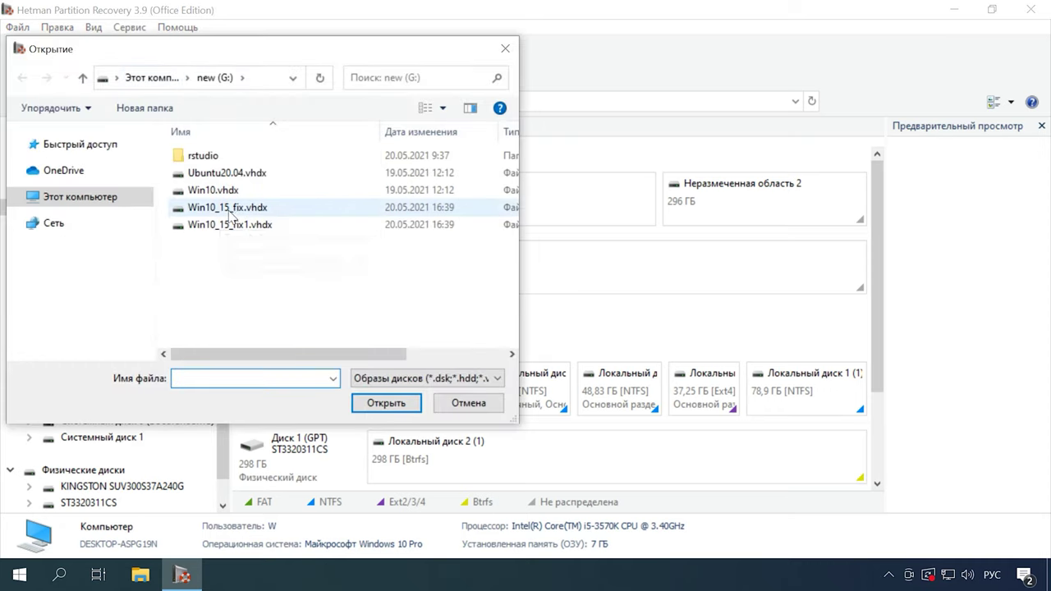
left_click(244, 210)
left_click(386, 403)
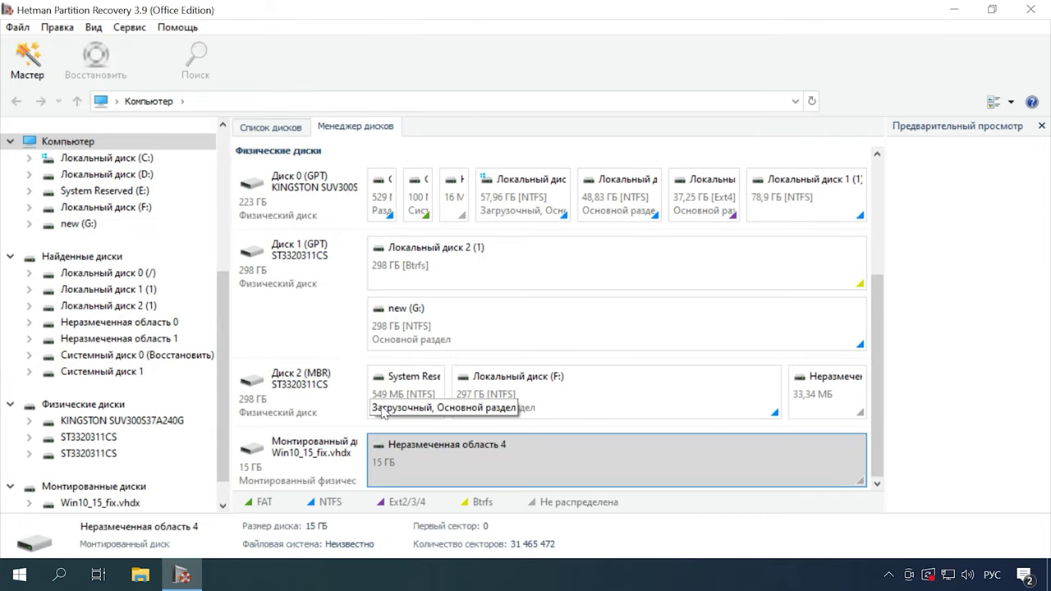
- Run a full analysis of the mounted disk's Неразмеченная область 4 for NTFS only, with deep analysis turned off, and finish the wizard
right_click(529, 465)
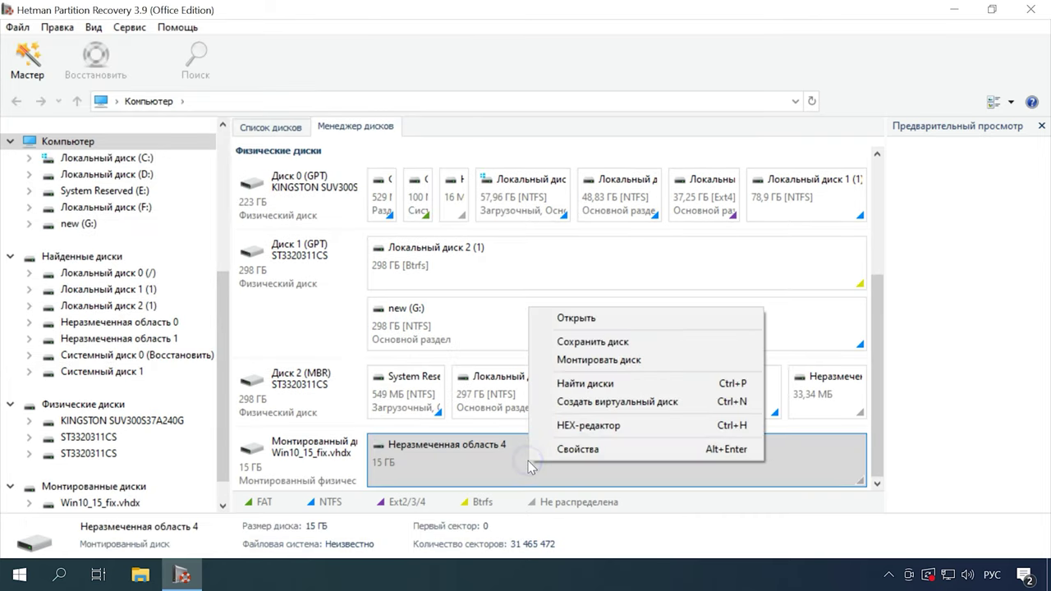
left_click(535, 318)
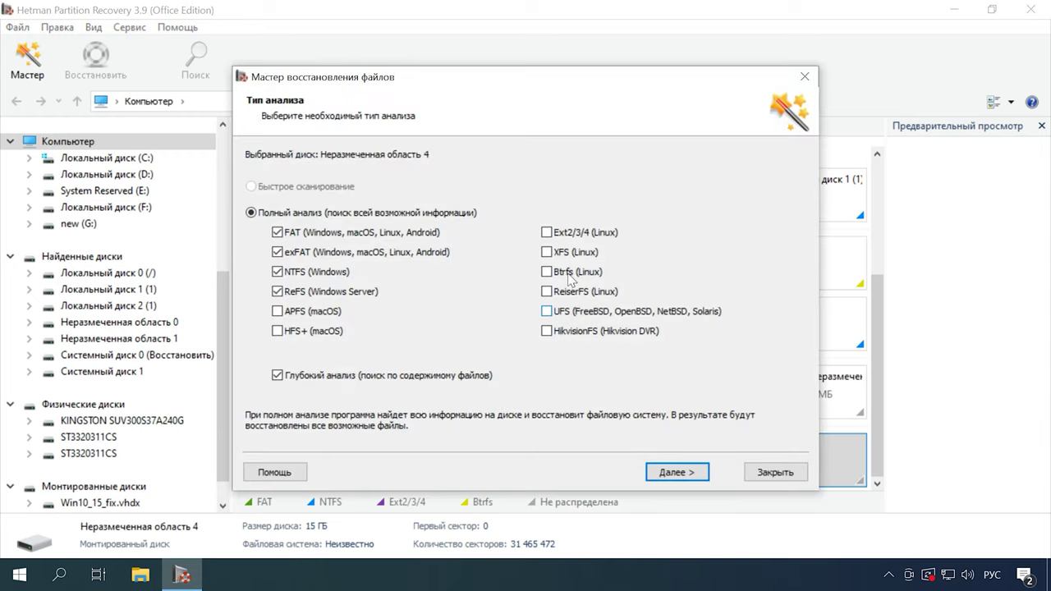
left_click(277, 233)
left_click(278, 252)
left_click(277, 291)
left_click(279, 376)
left_click(692, 476)
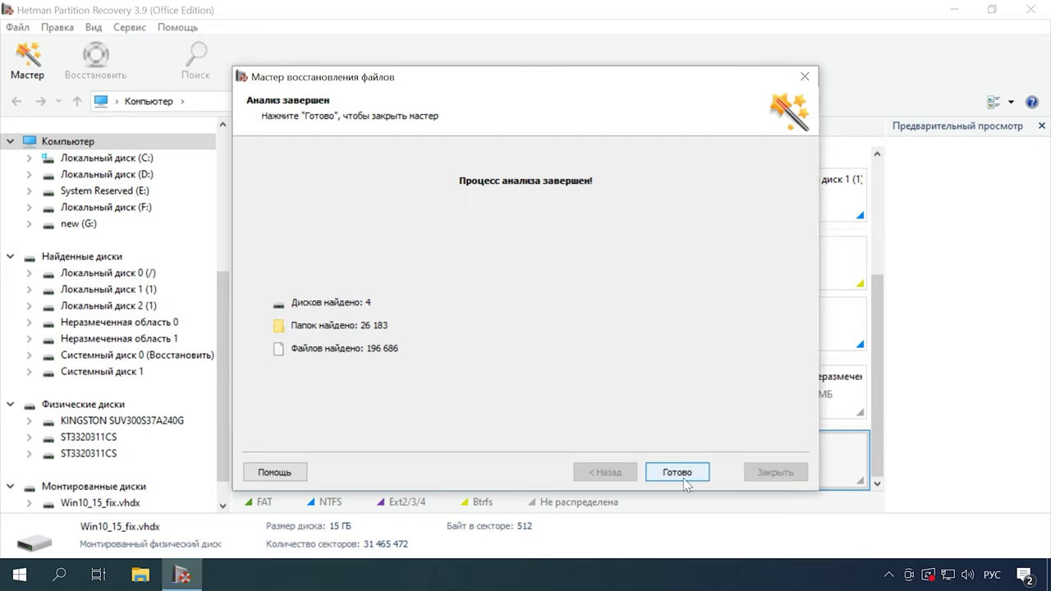
left_click(686, 481)
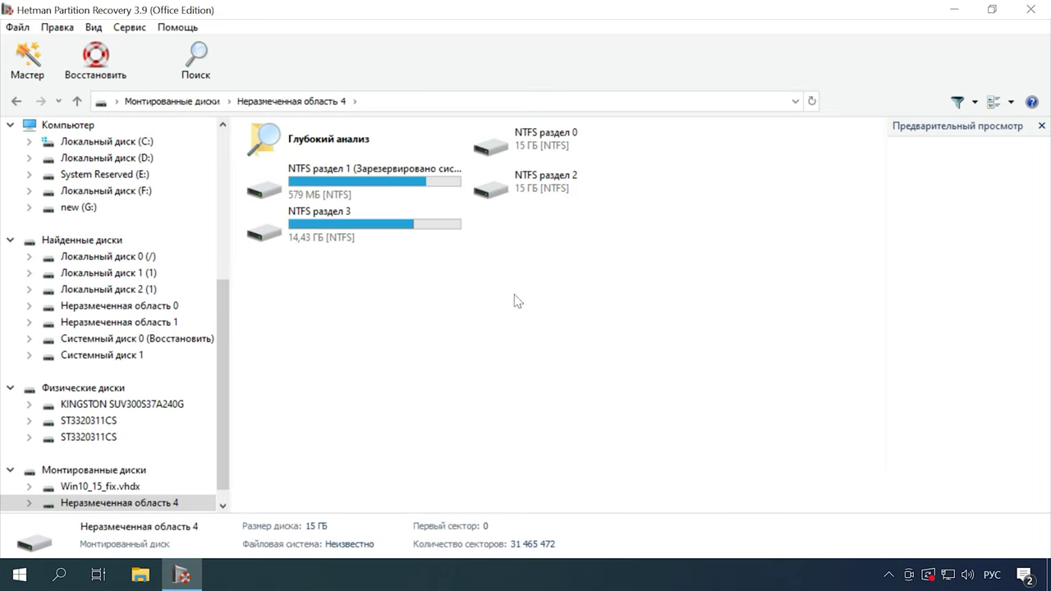
- Recover the images 110066.jpg, 110067.jpg, 110080.jpg and 110084.jpg from NTFS раздел 3 > dat to the hard disk path G:\1\
double_click(364, 234)
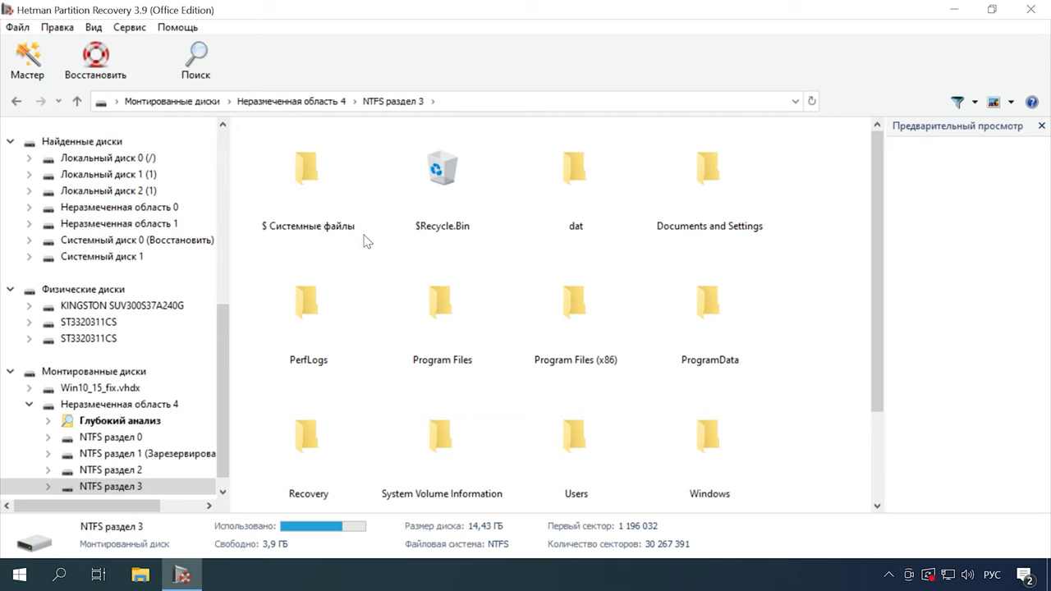
double_click(583, 200)
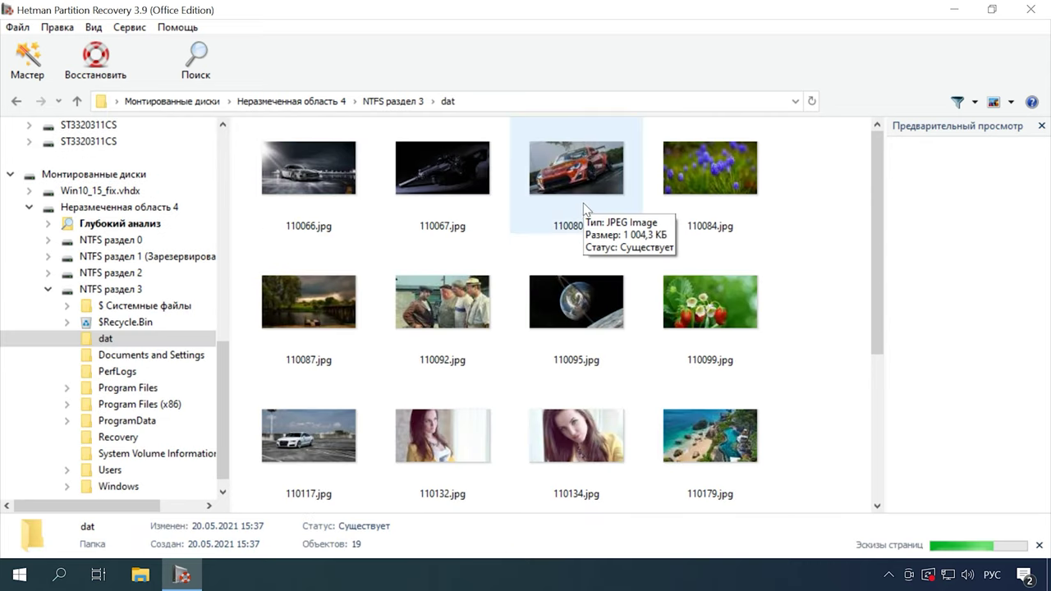
left_click_drag(810, 205, 272, 191)
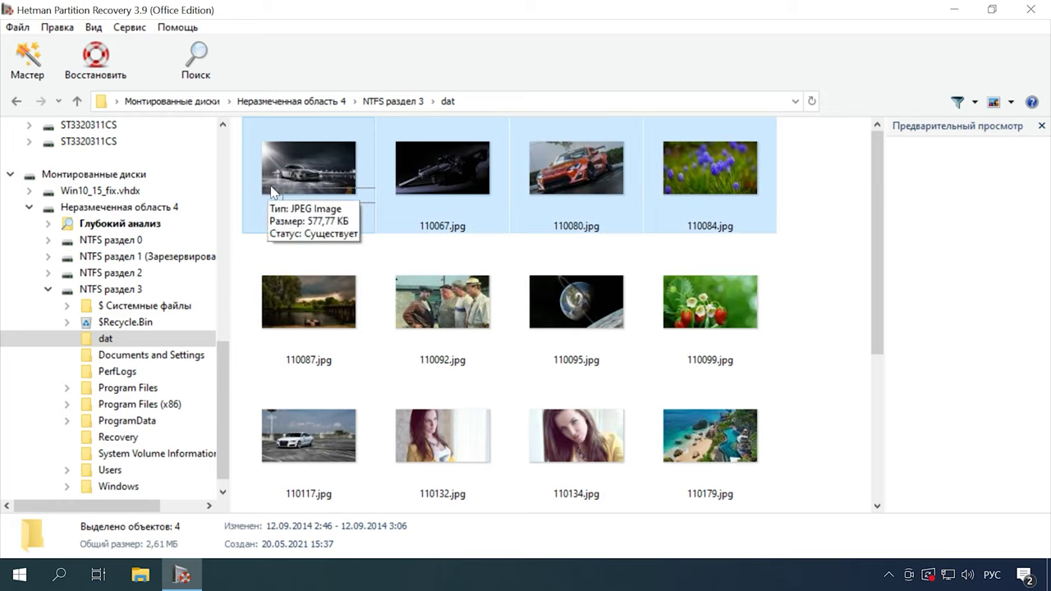
left_click(102, 79)
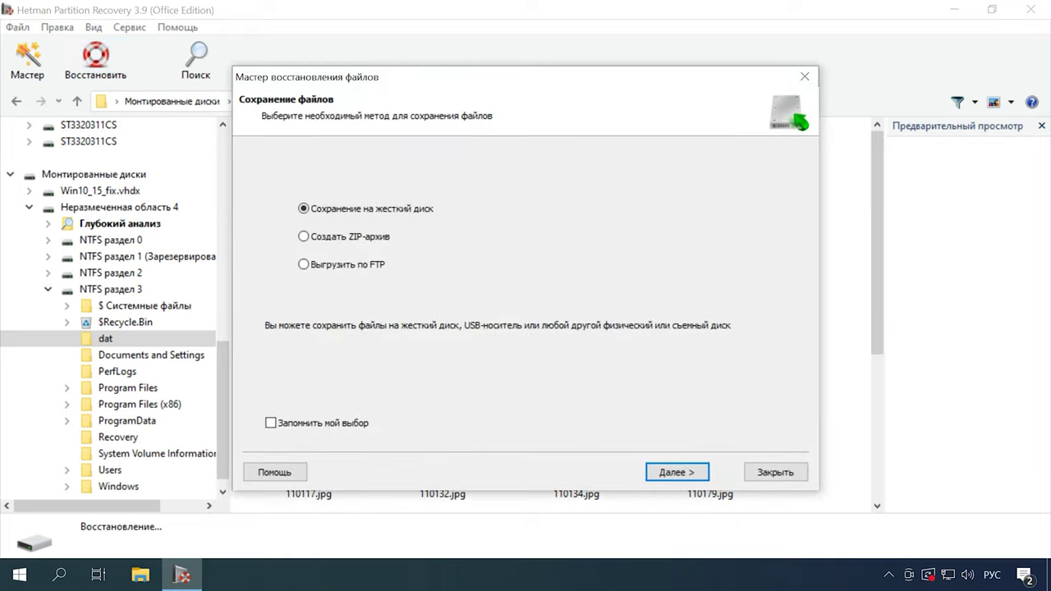
left_click(691, 472)
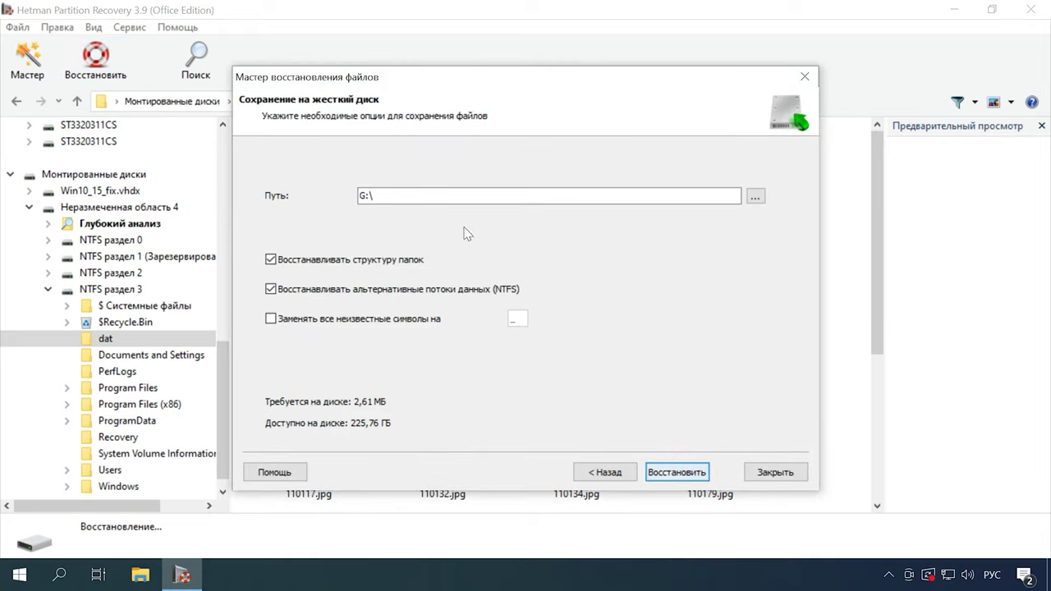
left_click(414, 198)
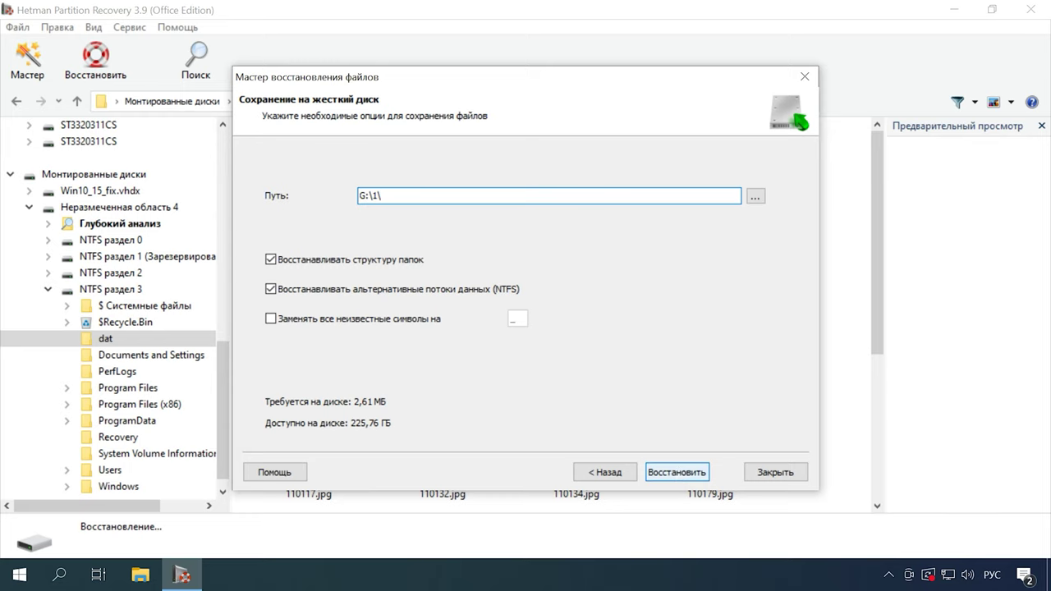
left_click(682, 474)
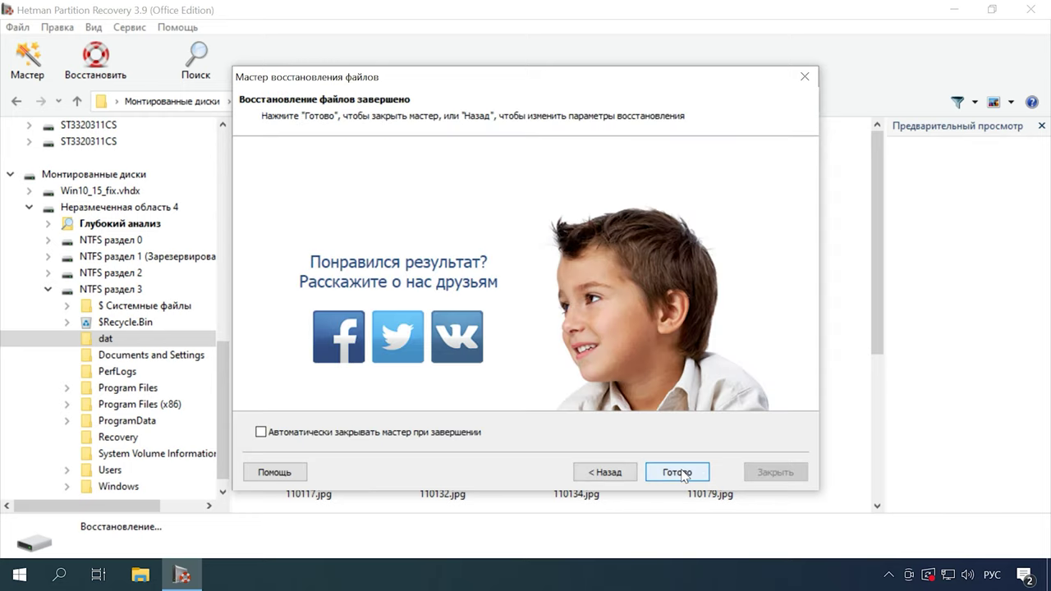
left_click(682, 474)
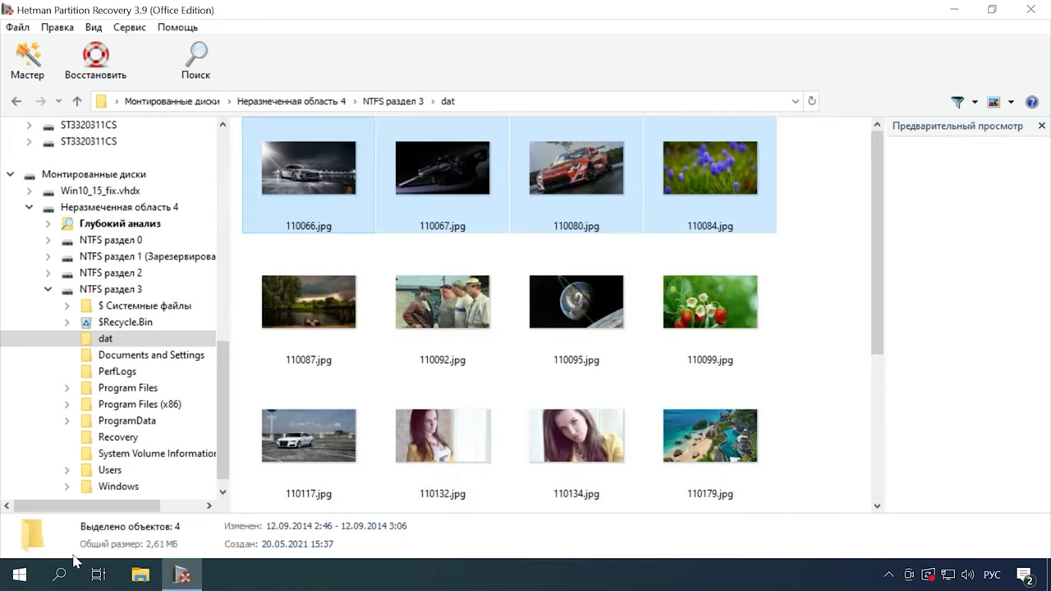
- Switch to Проводник and check the recovered images in folder 1 on drive G:
left_click(141, 575)
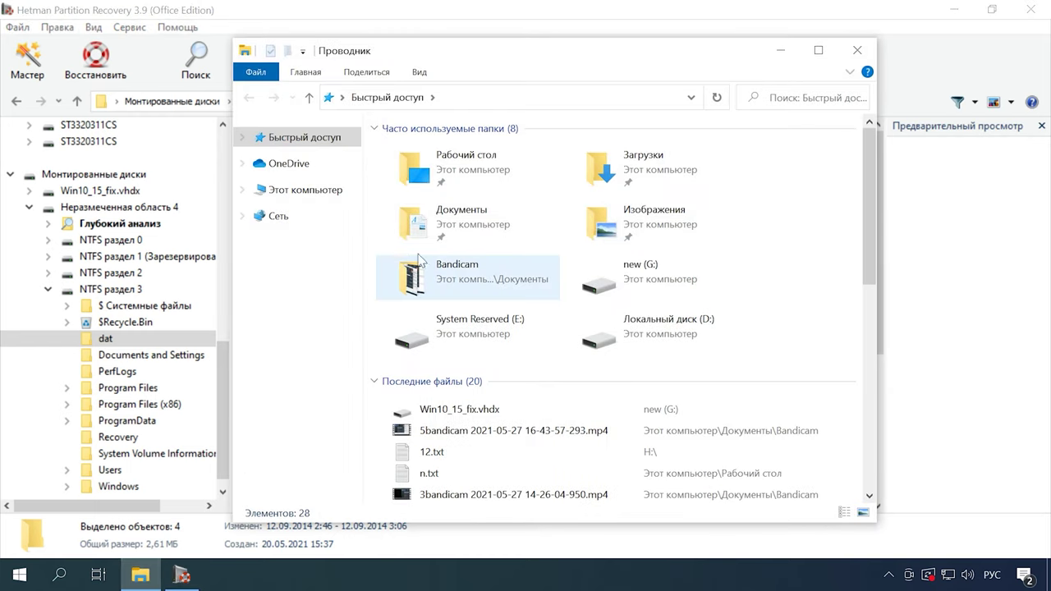
left_click(314, 197)
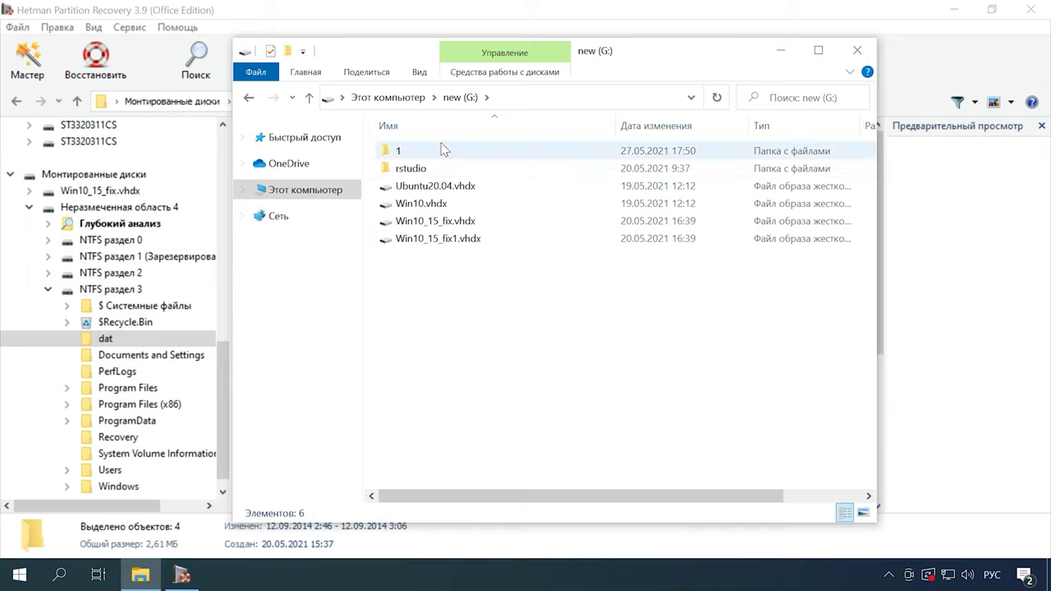
double_click(435, 148)
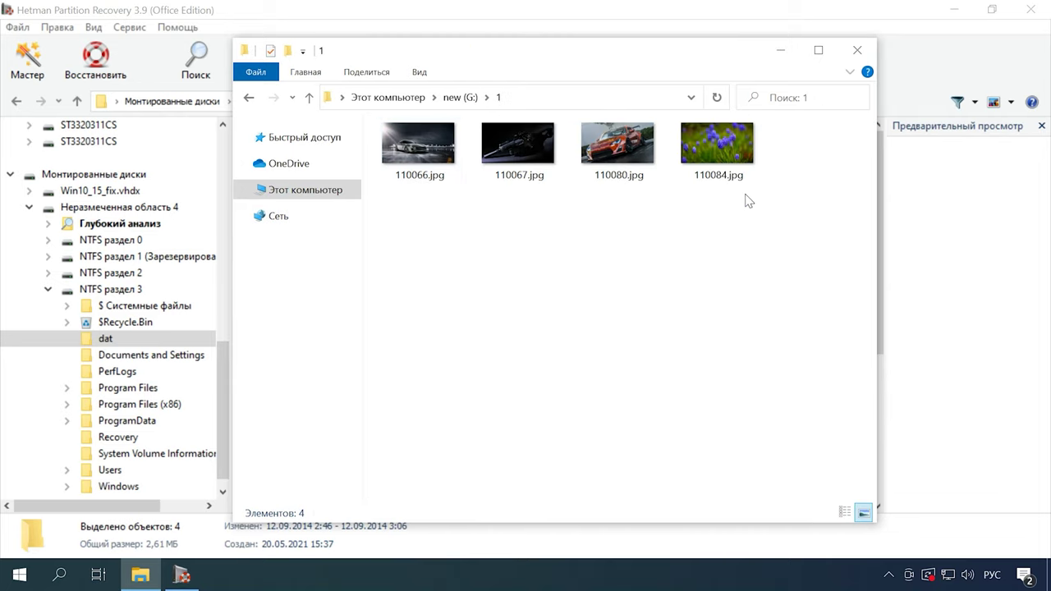